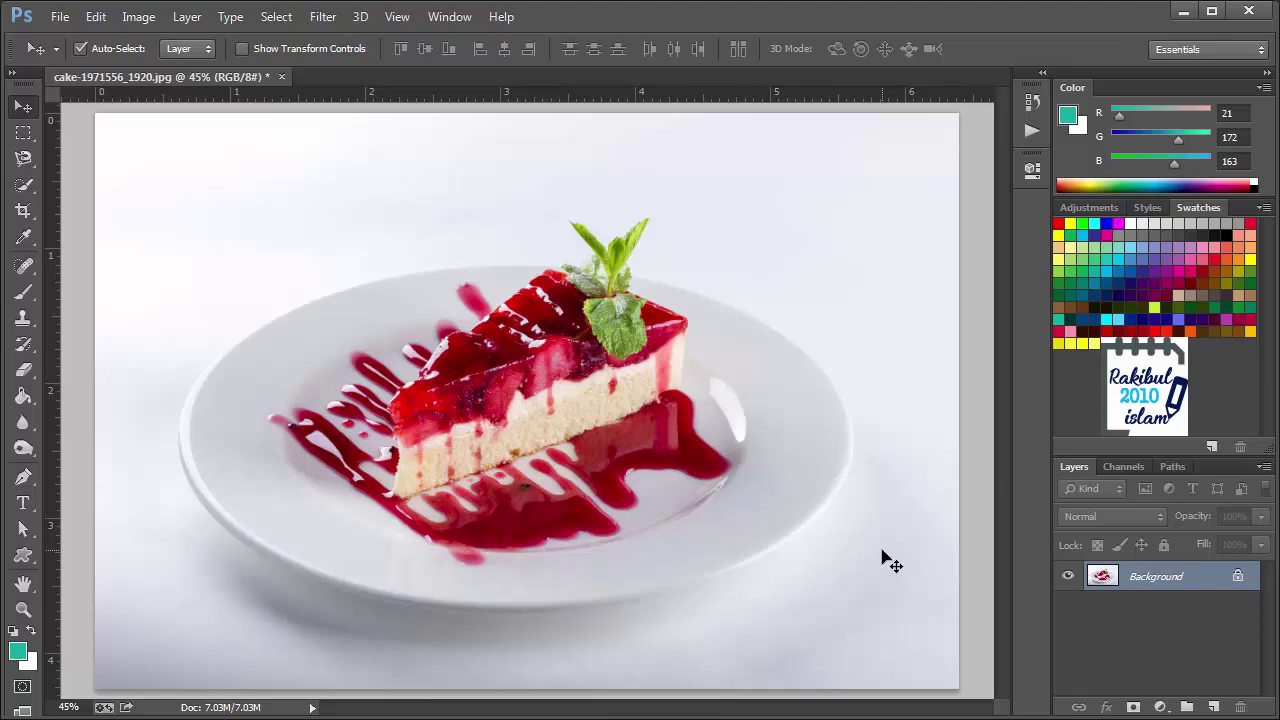
# Try a Quick Selection of the background around the cake, then clear it
pyautogui.click(31, 479)
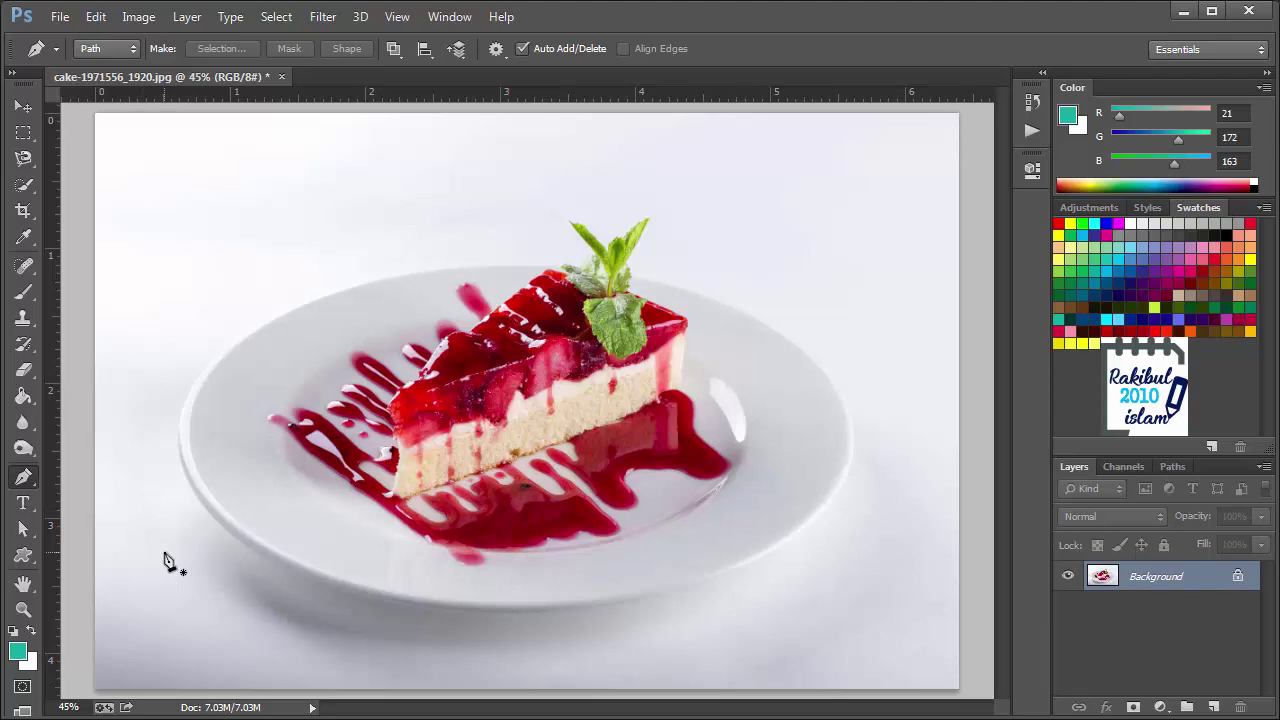
pyautogui.click(23, 184)
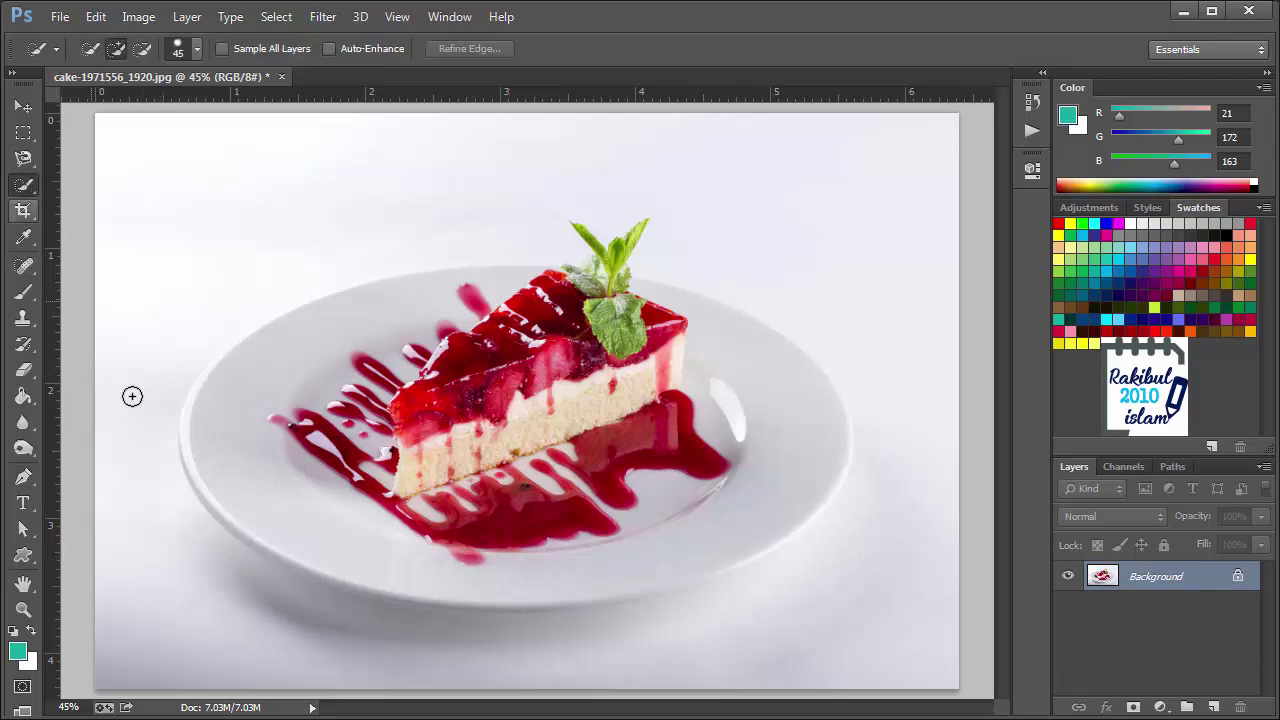
pyautogui.moveTo(172, 540)
pyautogui.mouseDown()
pyautogui.moveTo(420, 640)
pyautogui.moveTo(557, 640)
pyautogui.moveTo(723, 614)
pyautogui.moveTo(823, 559)
pyautogui.moveTo(863, 506)
pyautogui.moveTo(880, 417)
pyautogui.moveTo(826, 337)
pyautogui.moveTo(775, 308)
pyautogui.mouseUp()
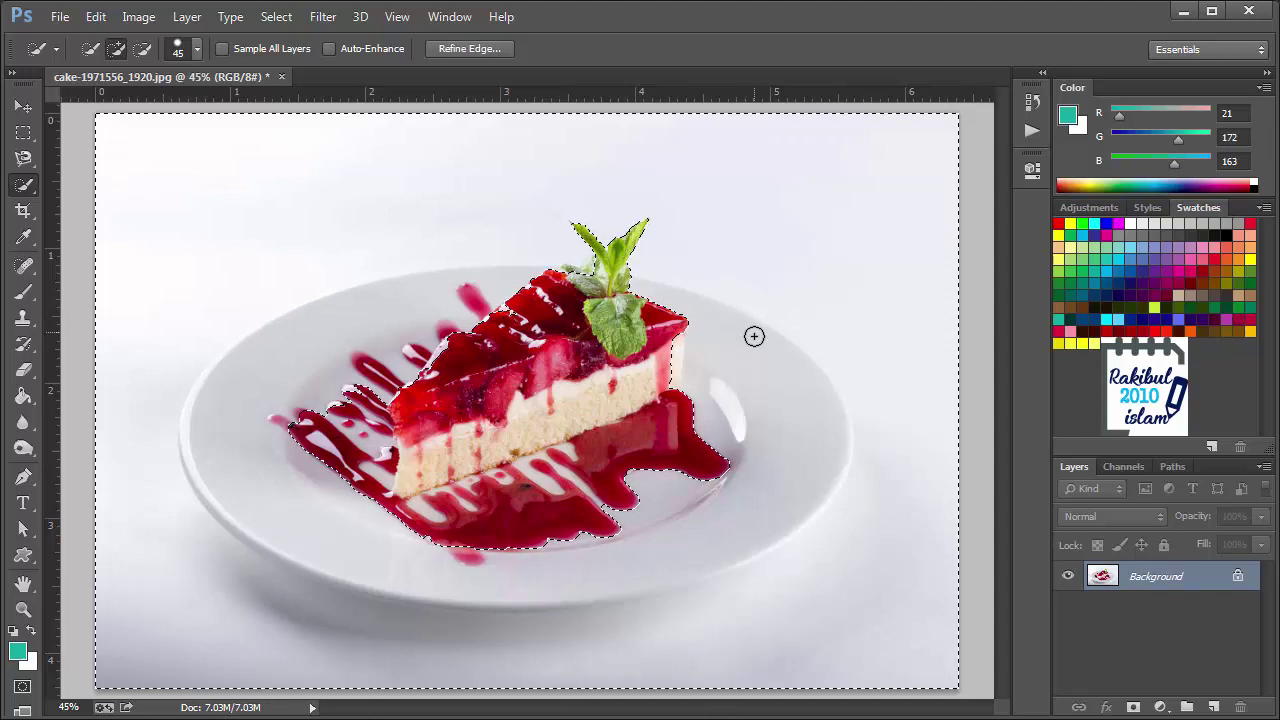
pyautogui.hotkey('ctrl', 'd')
# Try quick-selecting the plate, discard the selection, and return to the Pen tool
pyautogui.moveTo(343, 527)
pyautogui.mouseDown()
pyautogui.moveTo(357, 540)
pyautogui.moveTo(480, 550)
pyautogui.moveTo(673, 541)
pyautogui.moveTo(763, 471)
pyautogui.moveTo(766, 451)
pyautogui.moveTo(754, 404)
pyautogui.moveTo(697, 314)
pyautogui.mouseUp()
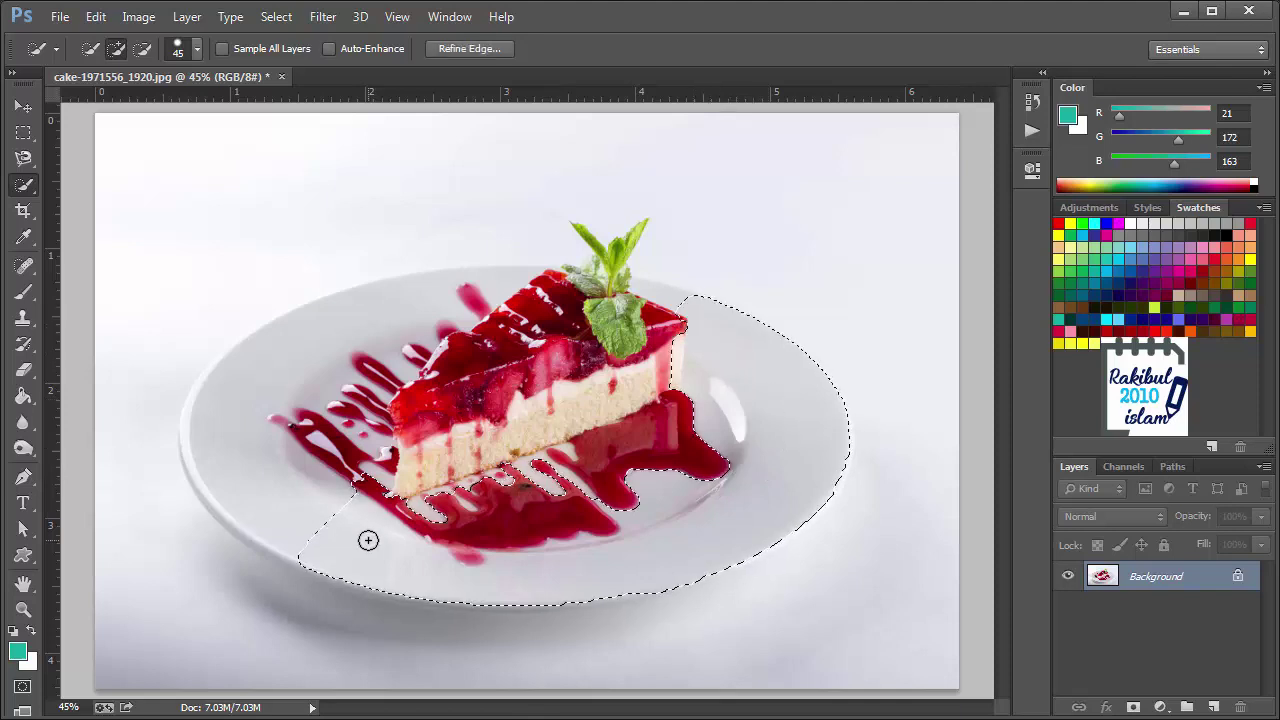
pyautogui.moveTo(366, 537)
pyautogui.mouseDown()
pyautogui.moveTo(286, 514)
pyautogui.moveTo(249, 440)
pyautogui.moveTo(423, 309)
pyautogui.mouseUp()
pyautogui.hotkey('ctrl', 'd')
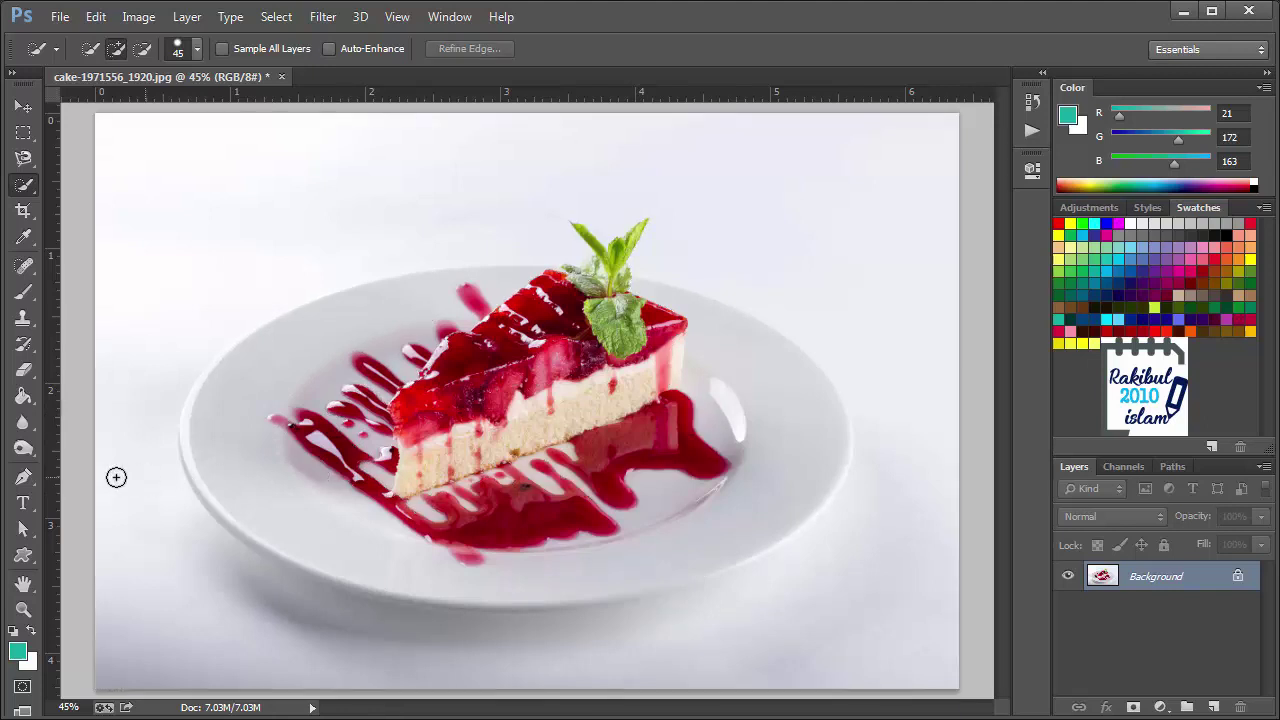
pyautogui.click(28, 477)
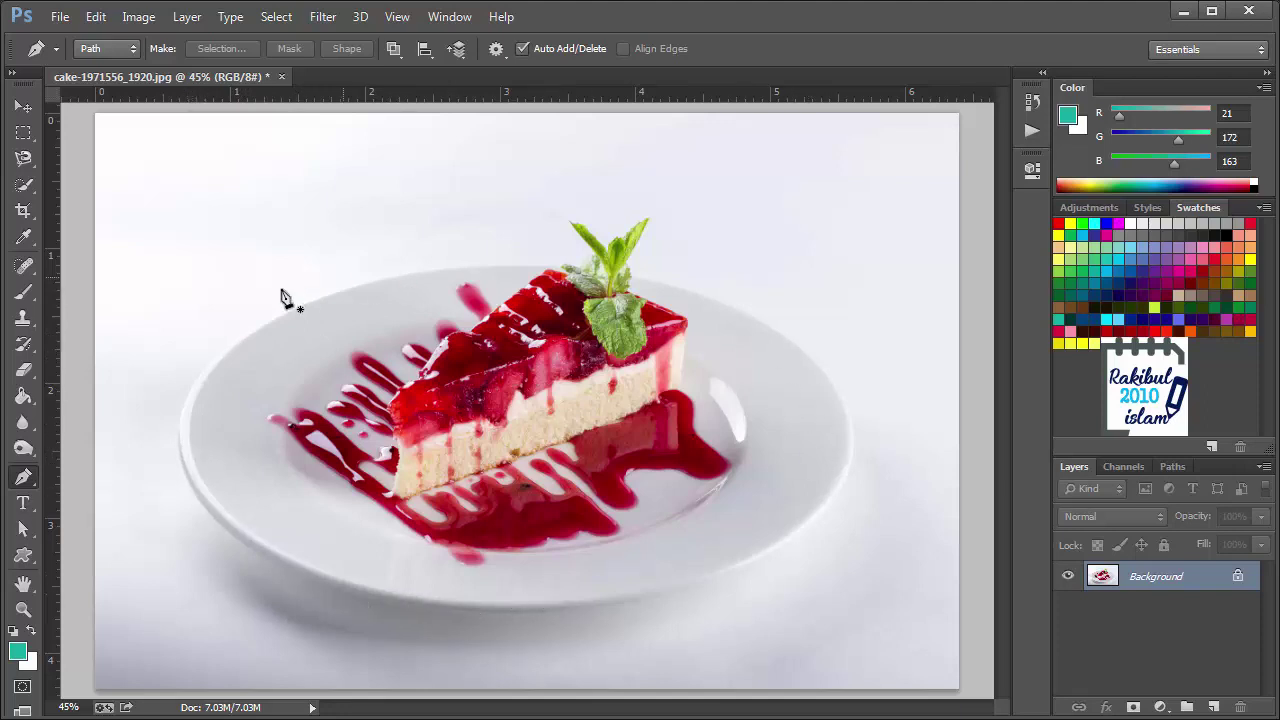
# Place anchors from the plate's left edge up its rim, curving them to match the edge
pyautogui.click(177, 442)
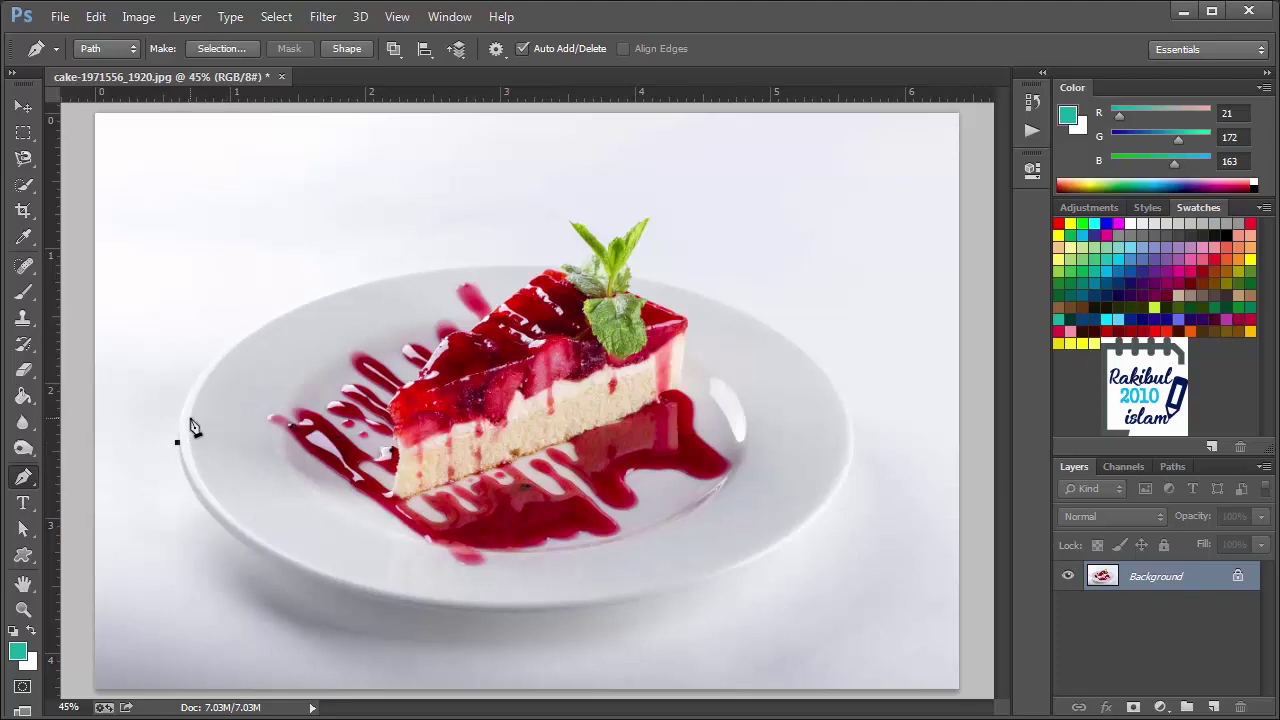
pyautogui.click(277, 314)
pyautogui.click(405, 273)
pyautogui.click(539, 262)
pyautogui.moveTo(271, 320)
pyautogui.mouseDown()
pyautogui.moveTo(361, 301)
pyautogui.moveTo(368, 270)
pyautogui.mouseUp()
pyautogui.moveTo(368, 272)
pyautogui.mouseDown()
pyautogui.moveTo(206, 318)
pyautogui.moveTo(269, 170)
pyautogui.moveTo(292, 371)
pyautogui.moveTo(281, 505)
pyautogui.moveTo(297, 408)
pyautogui.moveTo(294, 281)
pyautogui.moveTo(343, 265)
pyautogui.moveTo(368, 284)
pyautogui.mouseUp()
# Zoom in and add a corner anchor at the cake's top tip along the upper rim
pyautogui.scroll(3, 437, 249)
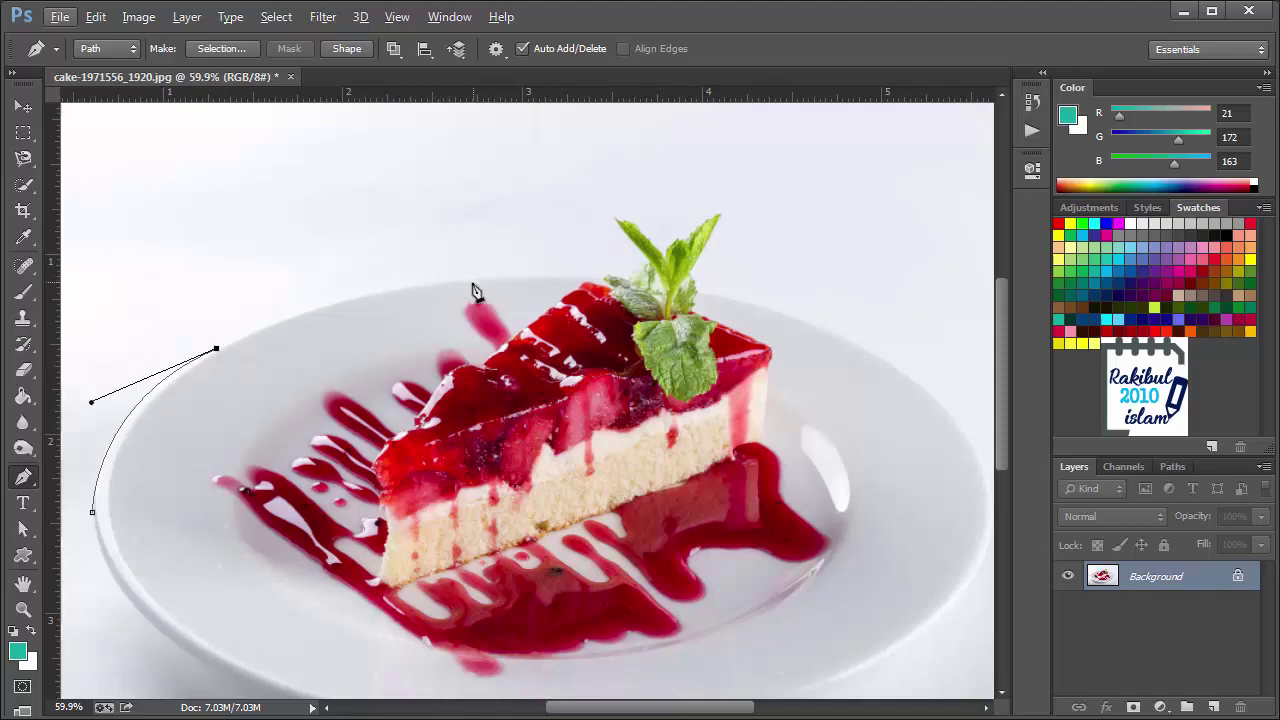
pyautogui.click(602, 282)
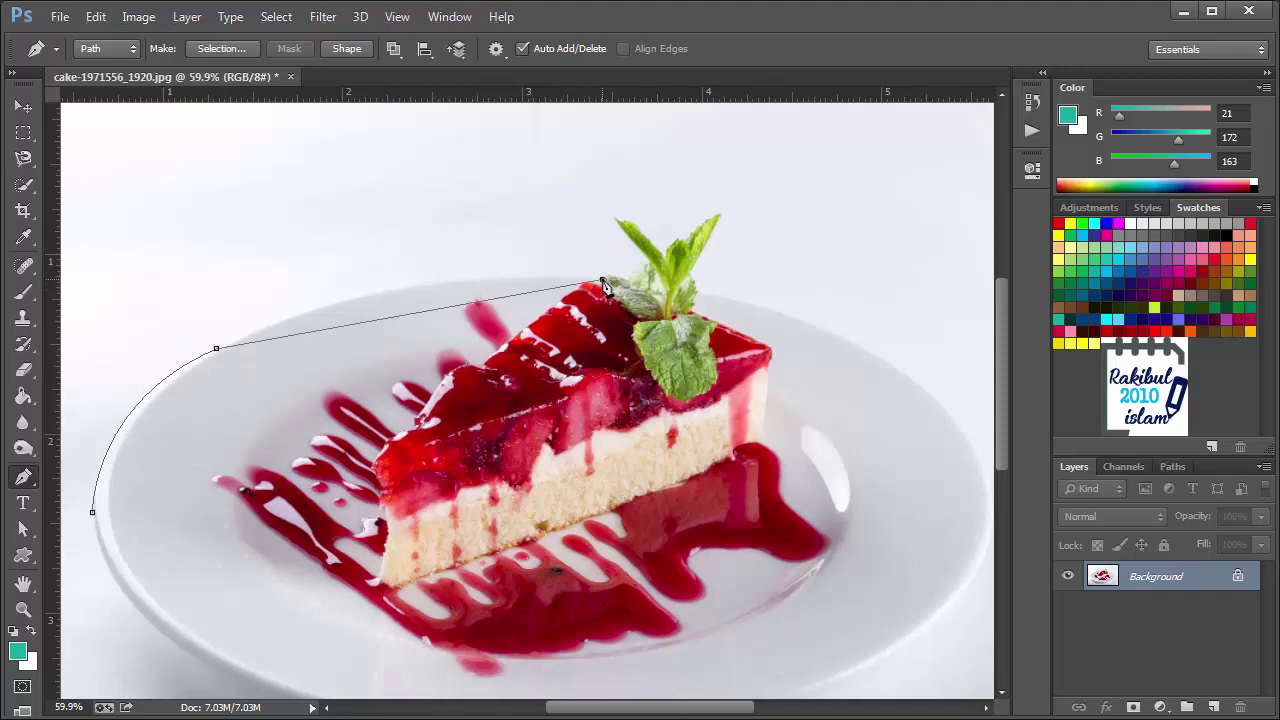
pyautogui.moveTo(603, 284); pyautogui.dragTo(811, 302)
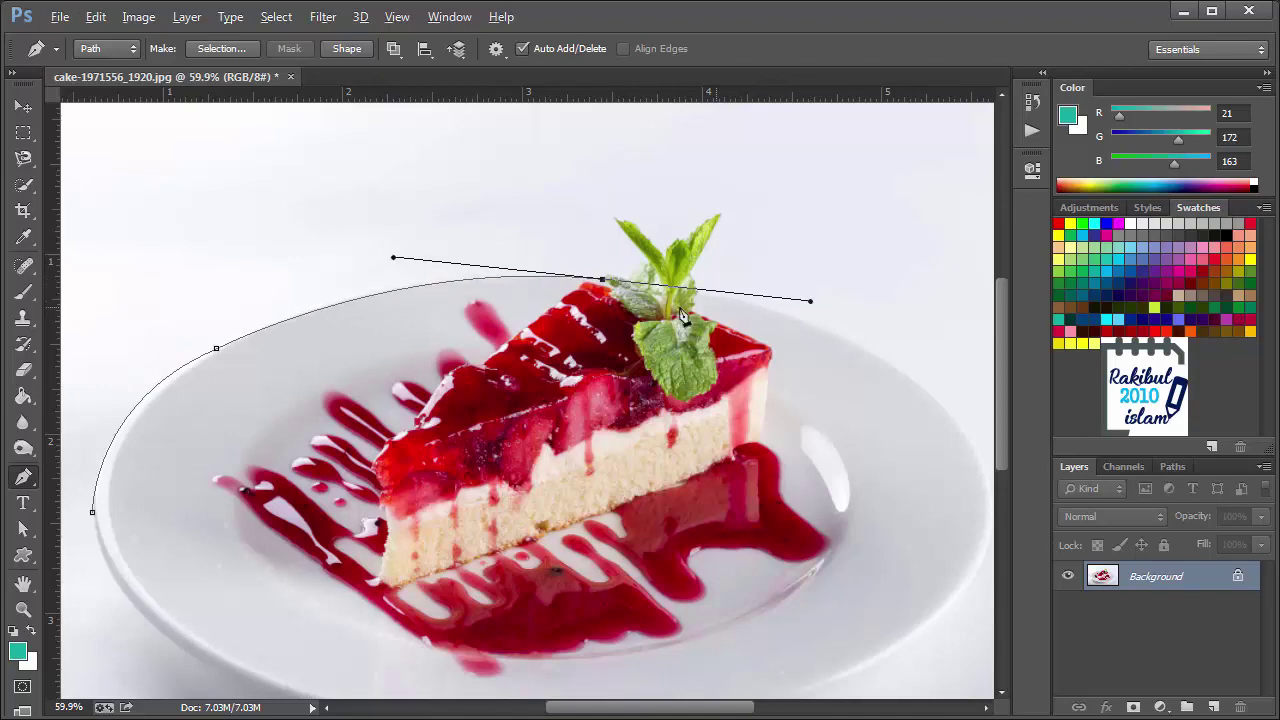
pyautogui.keyDown('alt'); pyautogui.click(602, 281); pyautogui.keyUp('alt')
pyautogui.scroll(5, 608, 238)
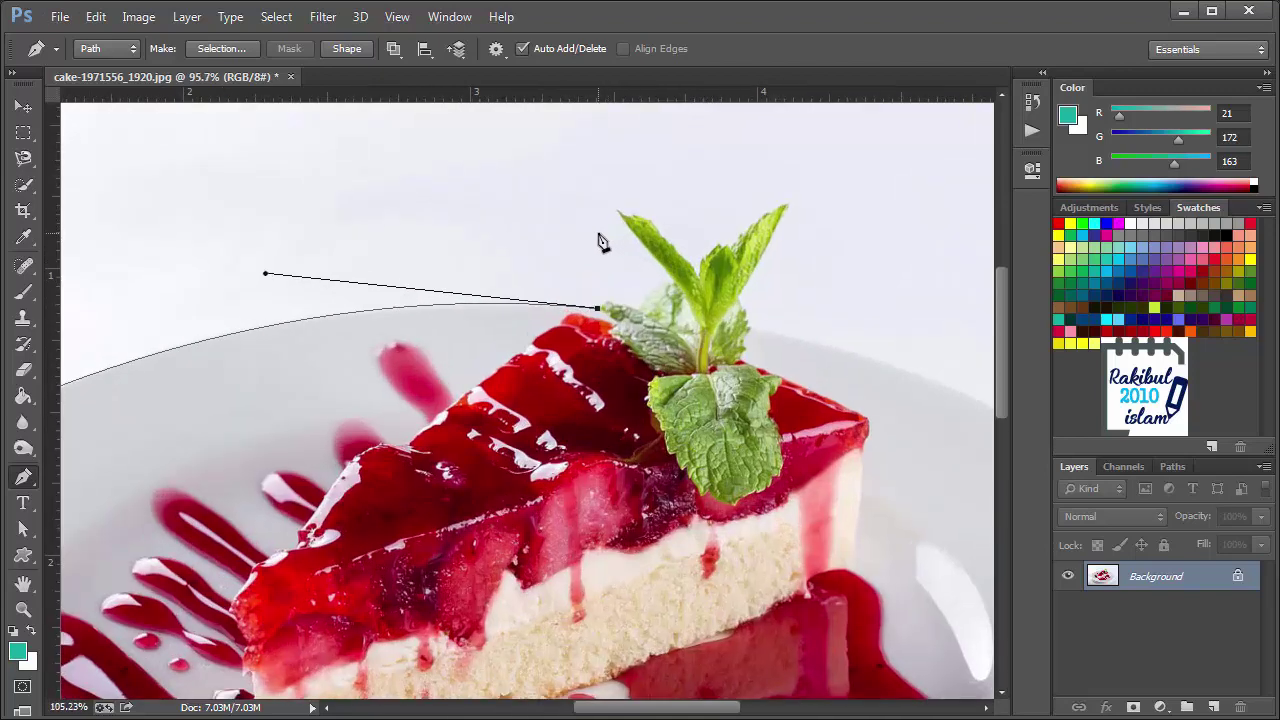
pyautogui.scroll(3, 600, 241)
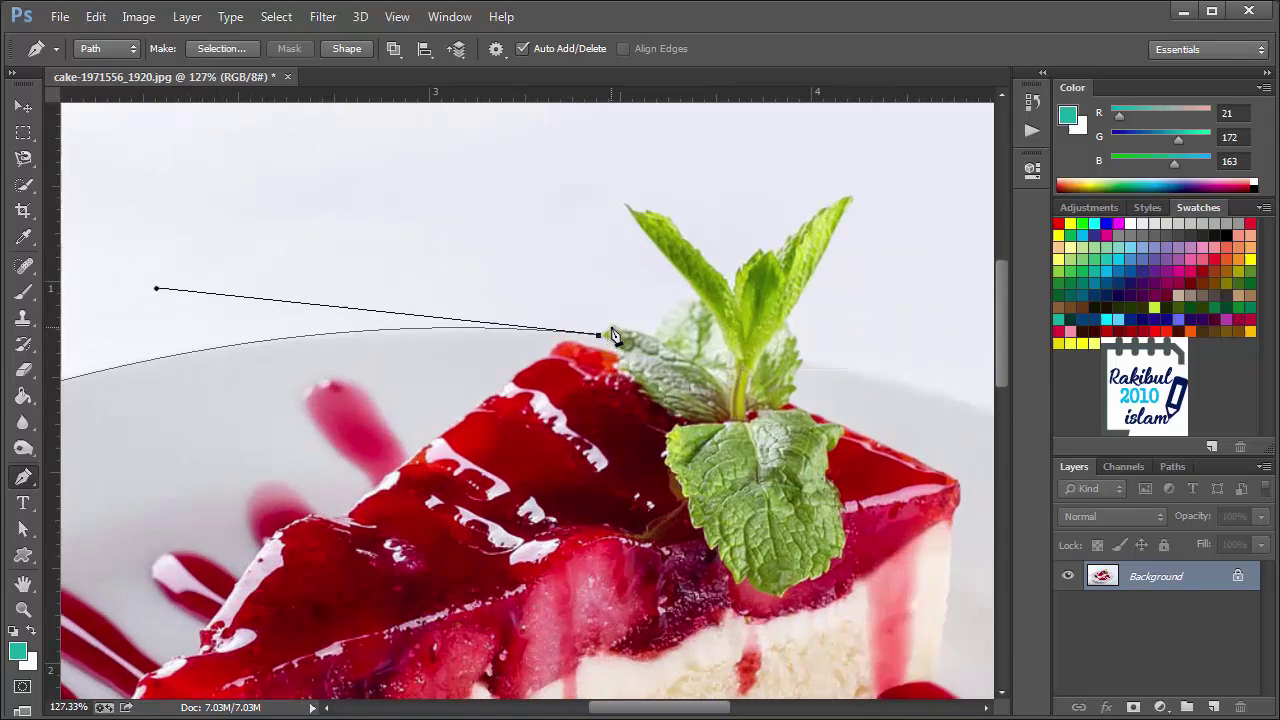
# Trace the near mint leaves with curved and sharp-corner anchors up to the leaf tip
pyautogui.click(612, 327)
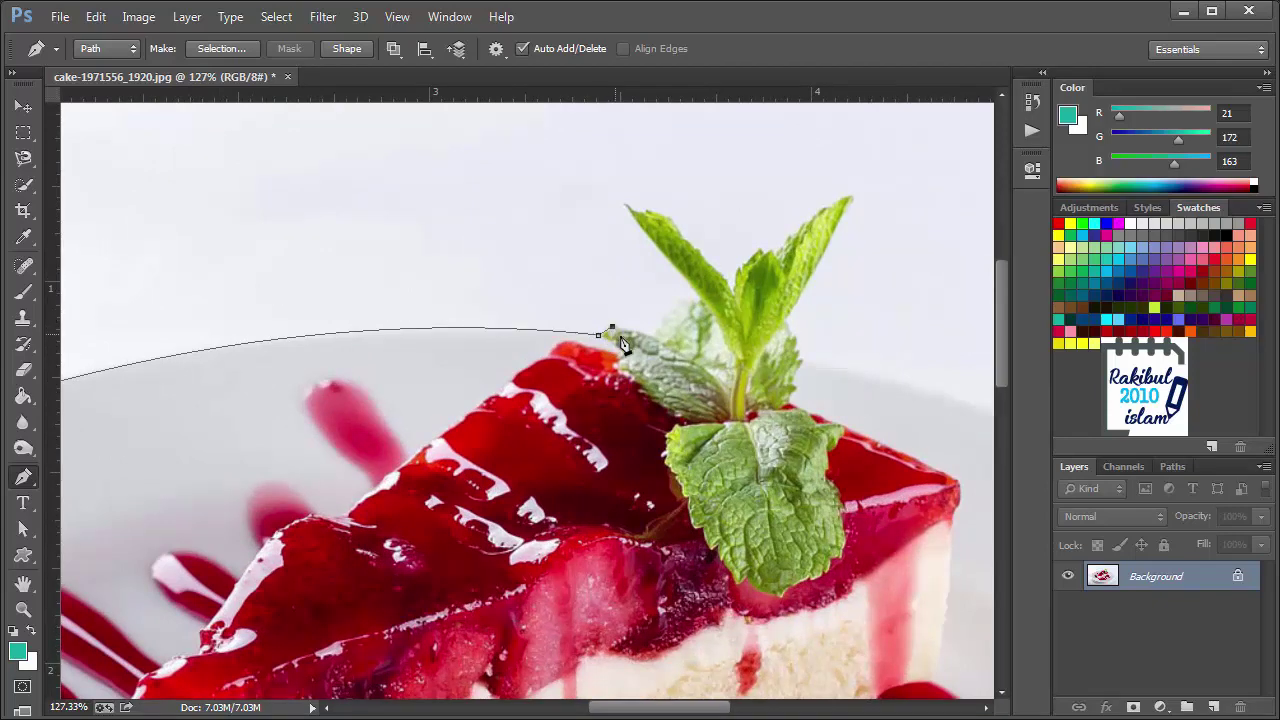
pyautogui.click(654, 337)
pyautogui.moveTo(708, 292); pyautogui.dragTo(730, 288)
pyautogui.keyDown('alt'); pyautogui.click(698, 299); pyautogui.keyUp('alt')
pyautogui.moveTo(619, 199); pyautogui.dragTo(625, 212)
pyautogui.keyDown('alt'); pyautogui.click(627, 209); pyautogui.keyUp('alt')
pyautogui.click(671, 221)
# Pan over and trace the far leaf's edge down to where it meets the cake
pyautogui.moveTo(873, 215)
pyautogui.mouseDown()
pyautogui.moveTo(652, 319)
pyautogui.moveTo(649, 297)
pyautogui.mouseUp()
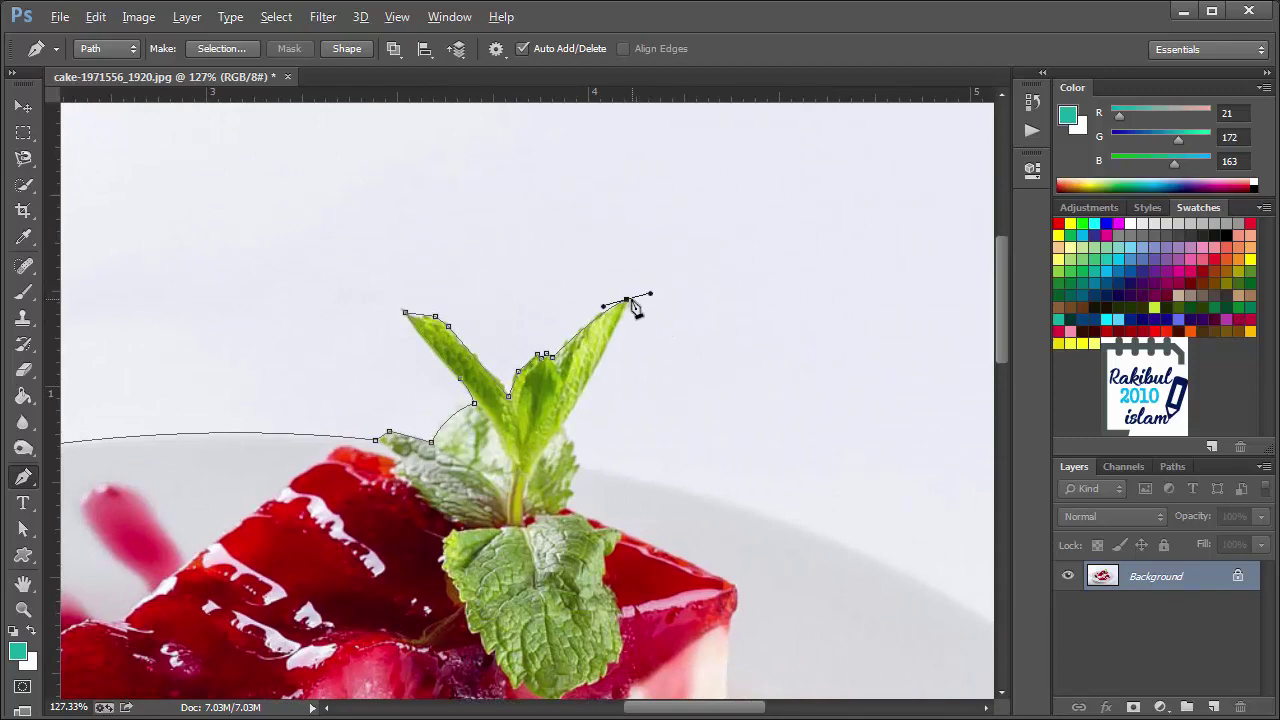
pyautogui.click(602, 350)
pyautogui.click(561, 421)
pyautogui.click(566, 440)
# Curve the path down the plate's right rim to a corner anchor at the lower right
pyautogui.scroll(-3, 634, 471)
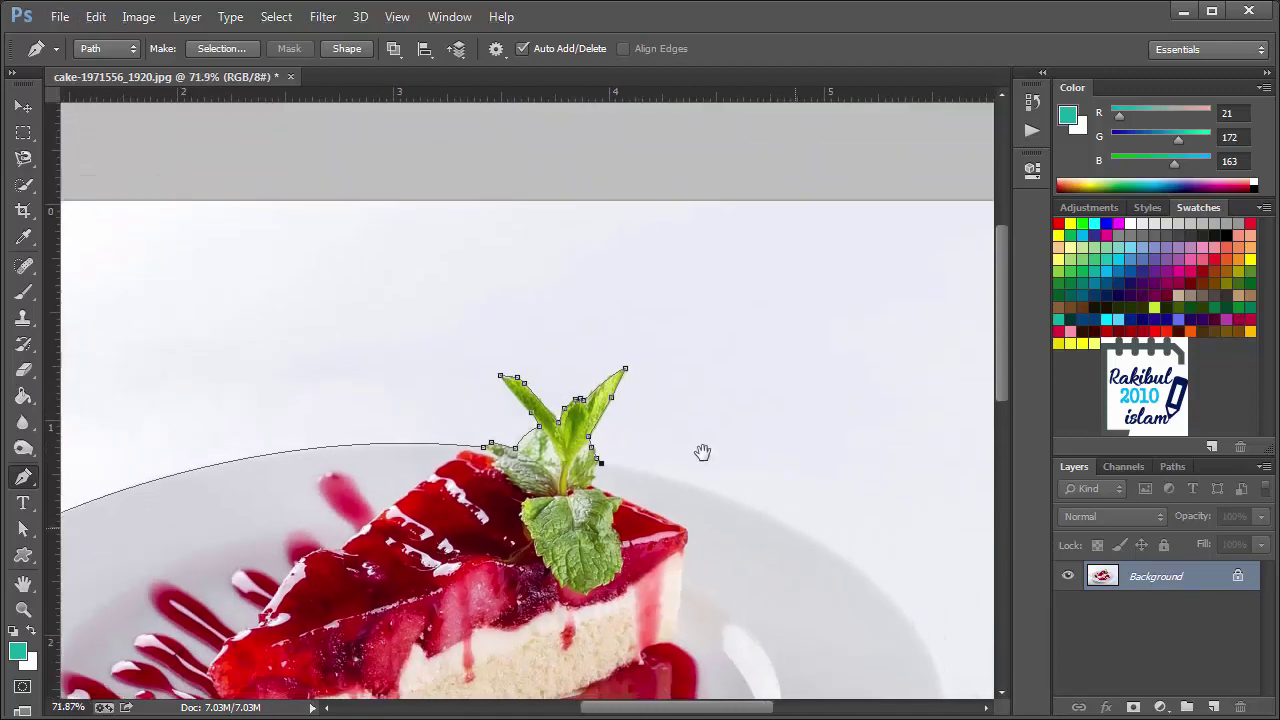
pyautogui.moveTo(700, 451); pyautogui.dragTo(535, 290)
pyautogui.moveTo(597, 331); pyautogui.dragTo(705, 403)
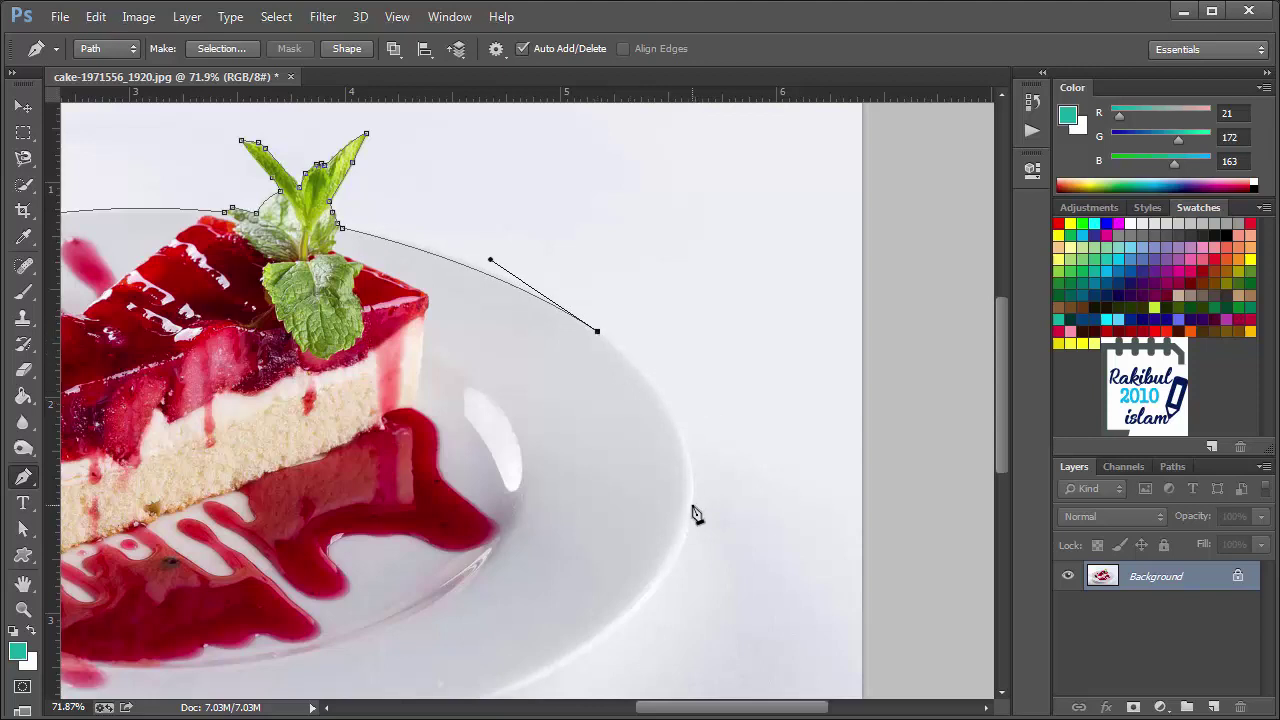
pyautogui.moveTo(693, 508); pyautogui.dragTo(682, 614)
pyautogui.scroll(-2, 697, 518)
pyautogui.scroll(-2, 669, 506)
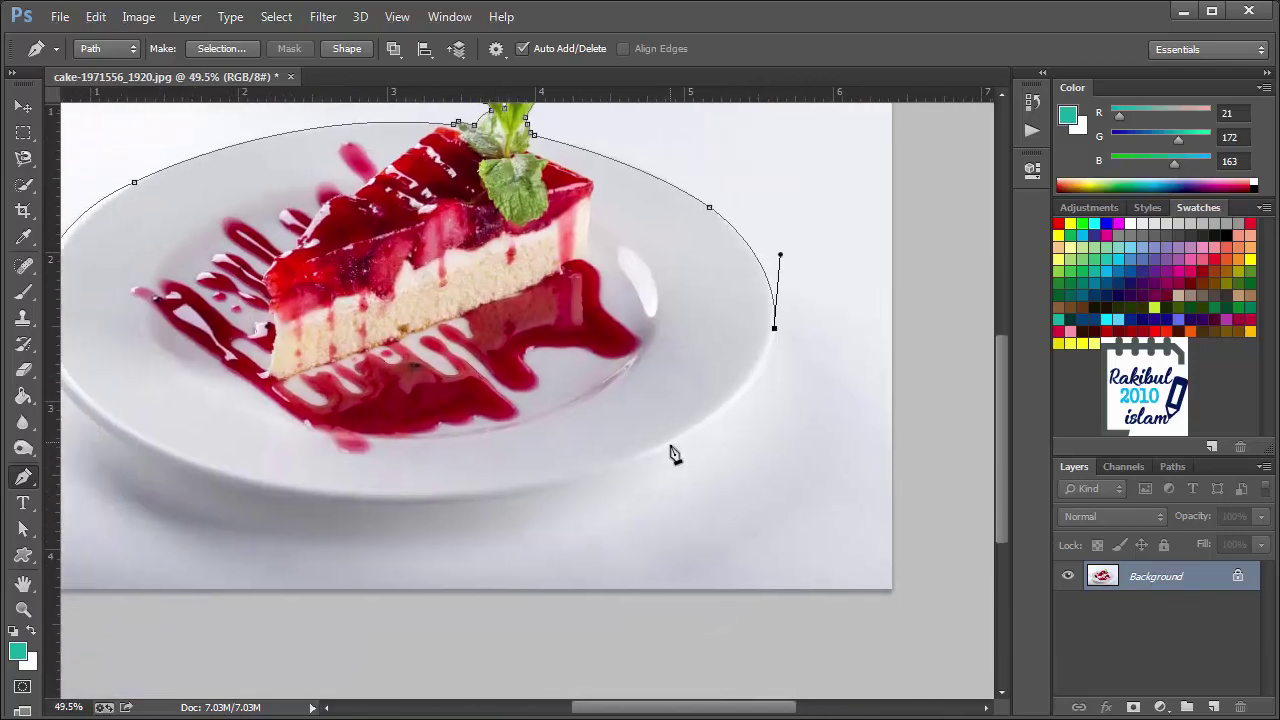
pyautogui.moveTo(662, 452); pyautogui.dragTo(548, 518)
pyautogui.keyDown('alt'); pyautogui.click(662, 452); pyautogui.keyUp('alt')
# Curve along the plate's bottom rim, close the path at the start, and deselect it
pyautogui.scroll(-1, 662, 452)
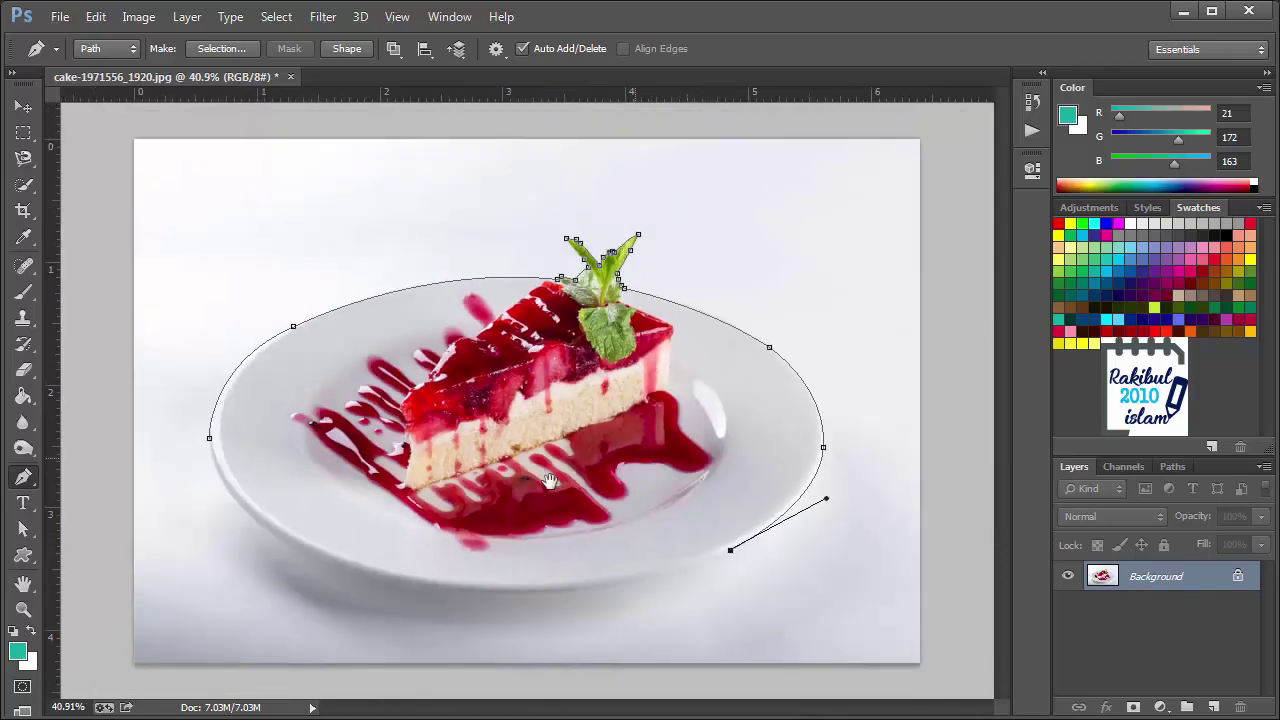
pyautogui.scroll(1, 483, 552)
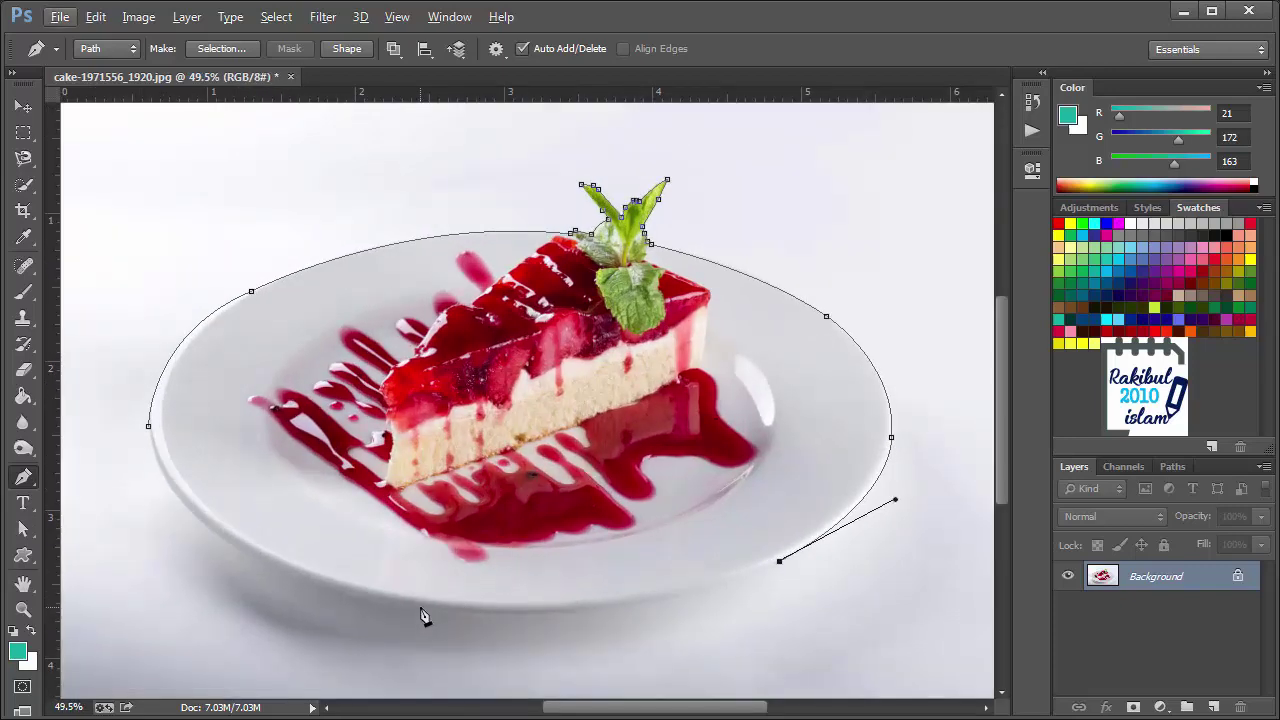
pyautogui.moveTo(420, 607); pyautogui.dragTo(215, 584)
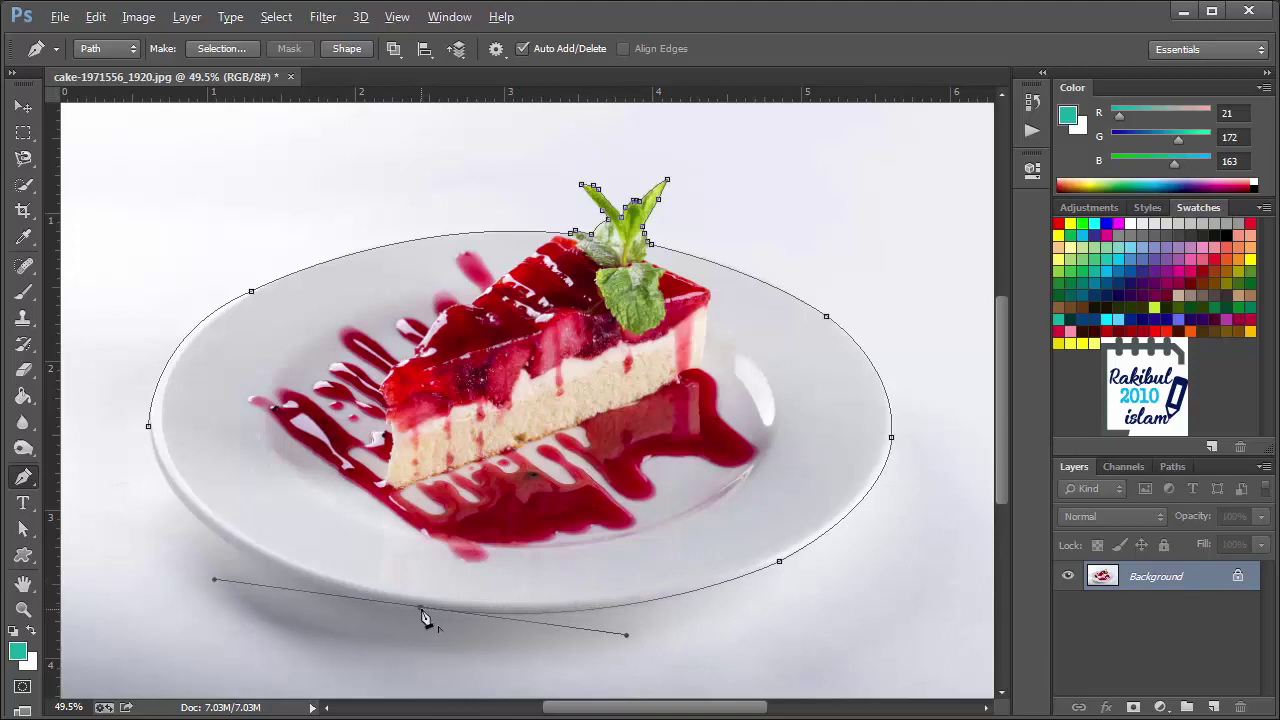
pyautogui.scroll(1, 369, 543)
pyautogui.hscroll(-5, 369, 543)
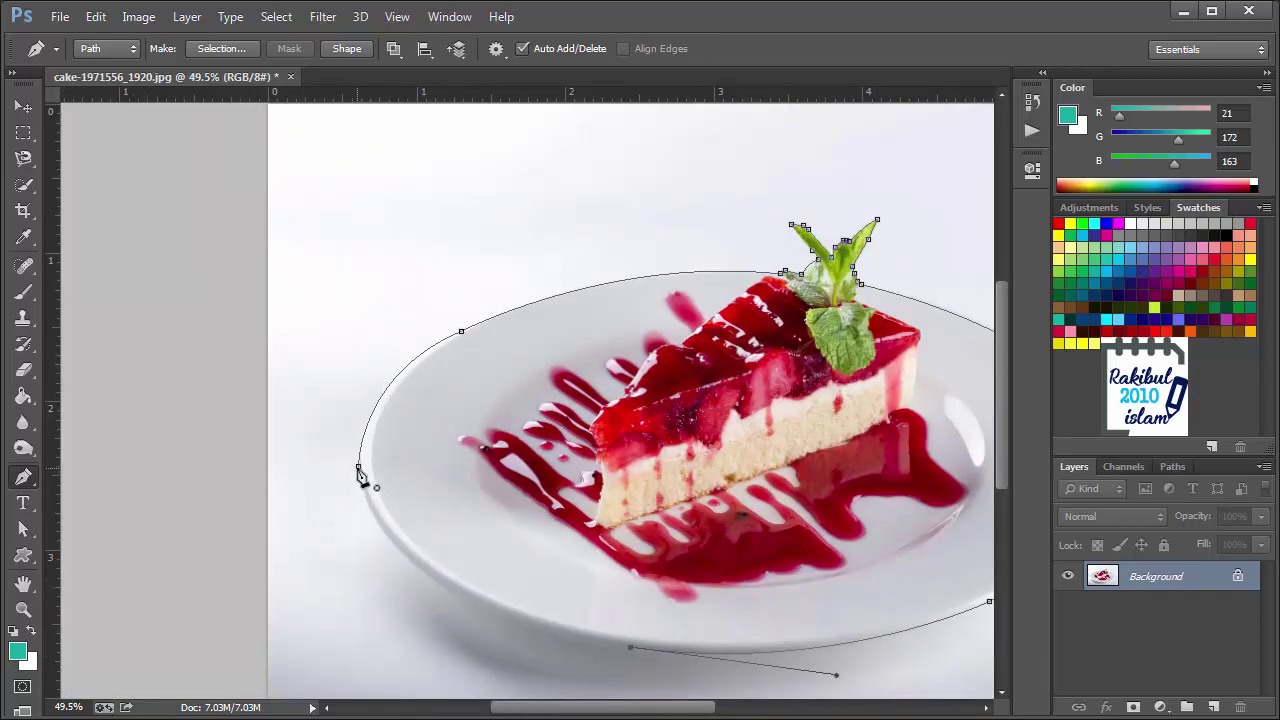
pyautogui.moveTo(358, 466); pyautogui.dragTo(328, 302)
pyautogui.click(28, 480)
pyautogui.scroll(-1, 640, 494)
pyautogui.press('alt')
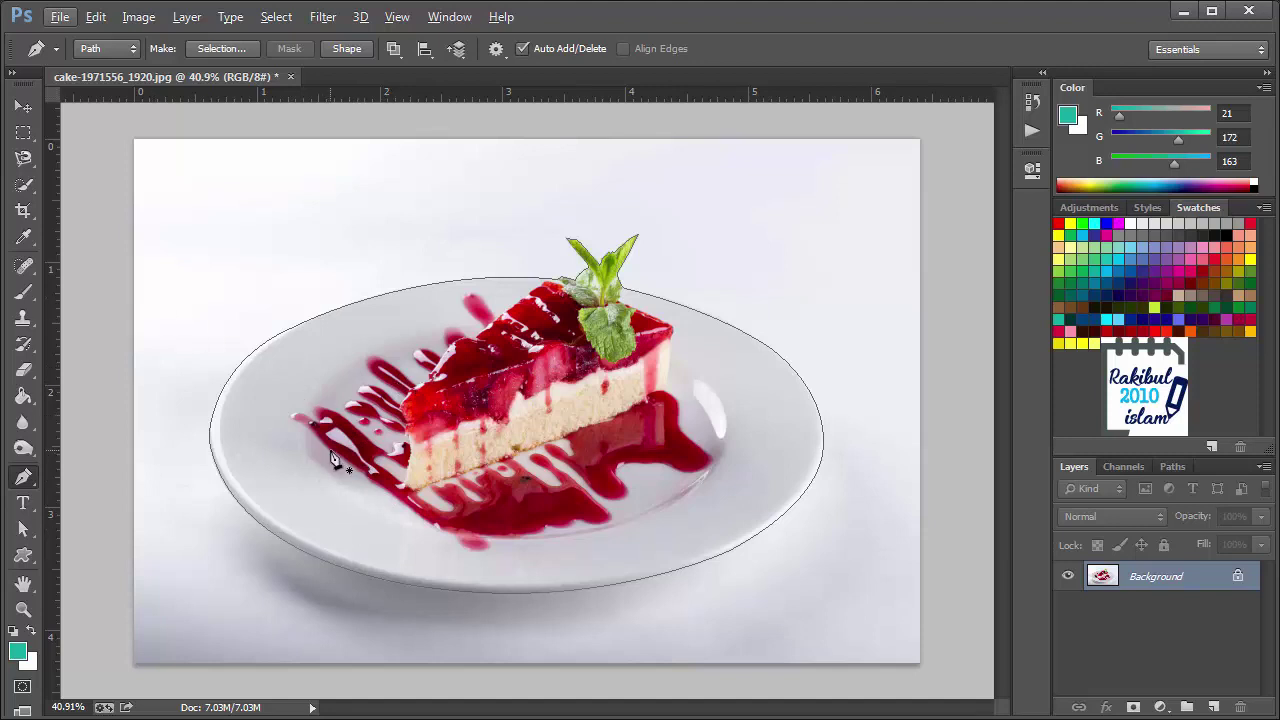
# Save as JPEG over the existing cake file, accepting the JPEG options
pyautogui.click(58, 18)
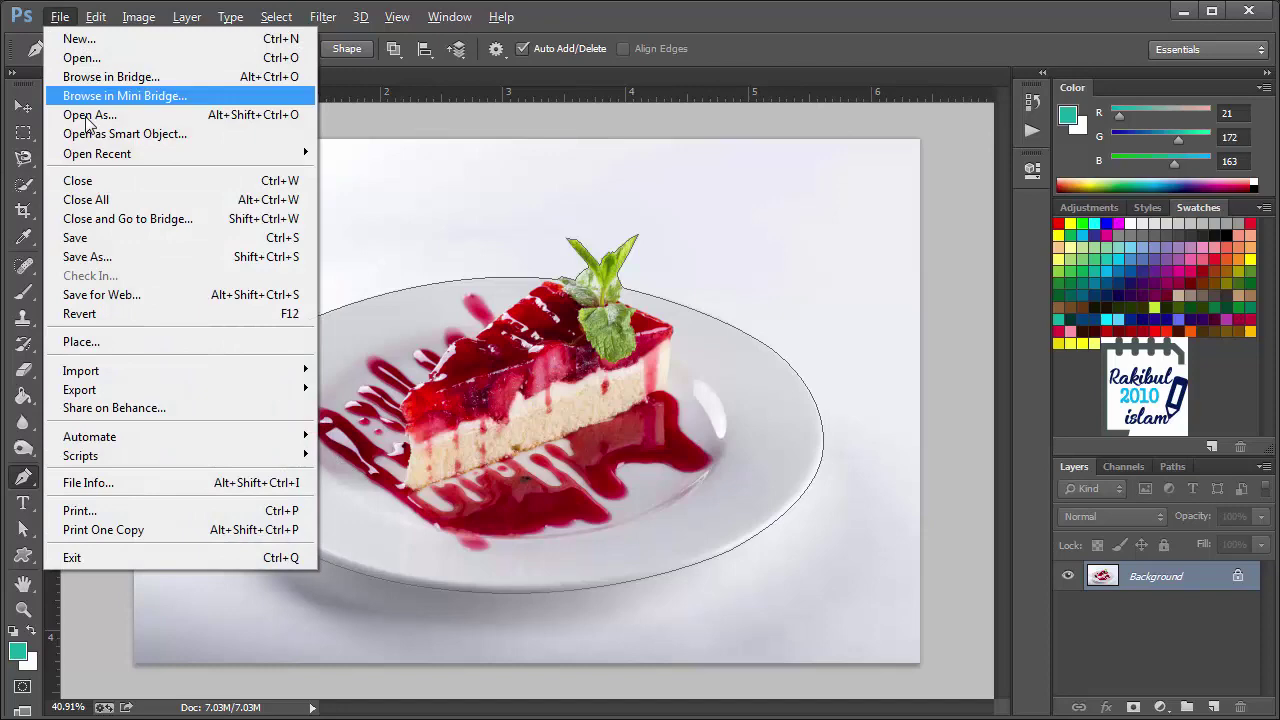
pyautogui.click(118, 262)
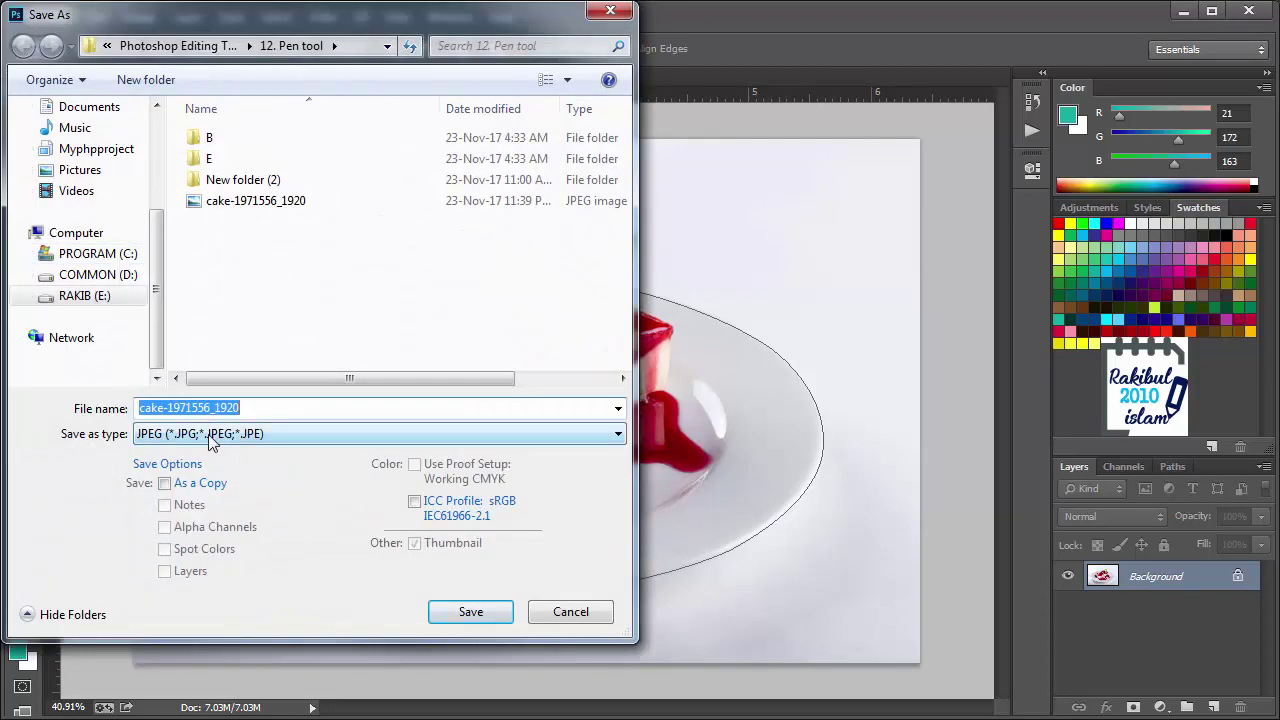
pyautogui.click(209, 439)
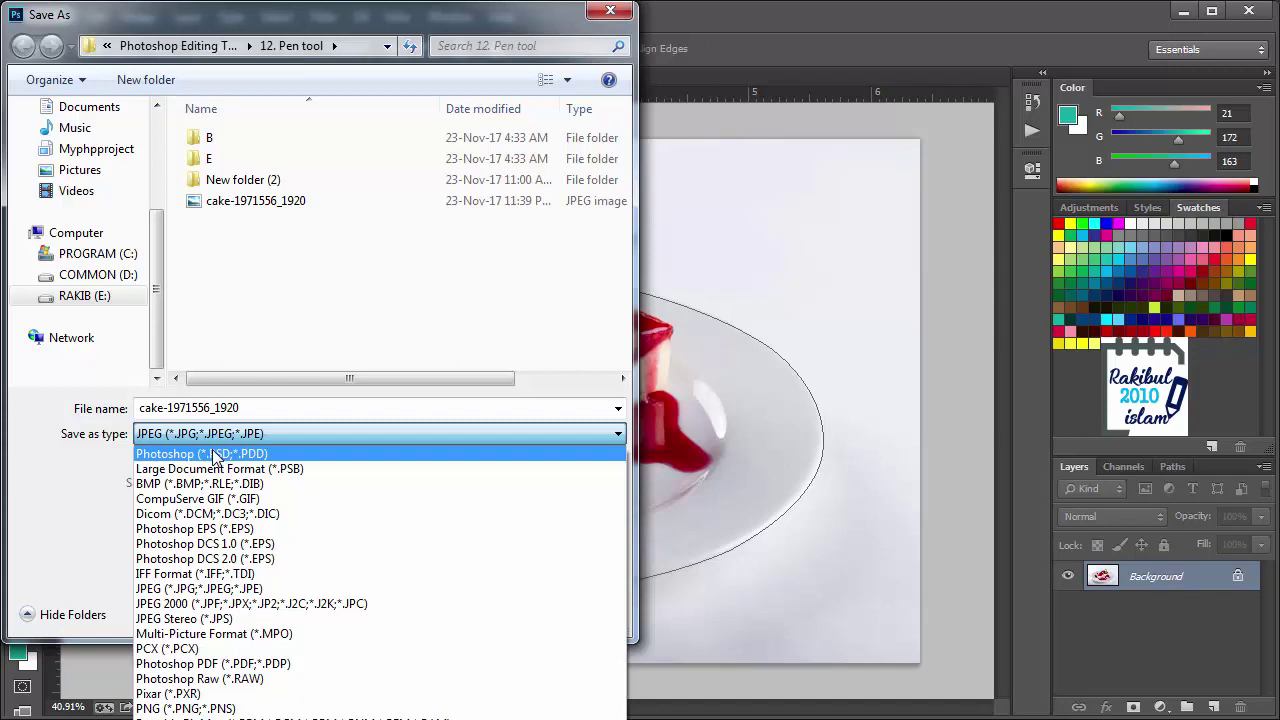
pyautogui.click(200, 438)
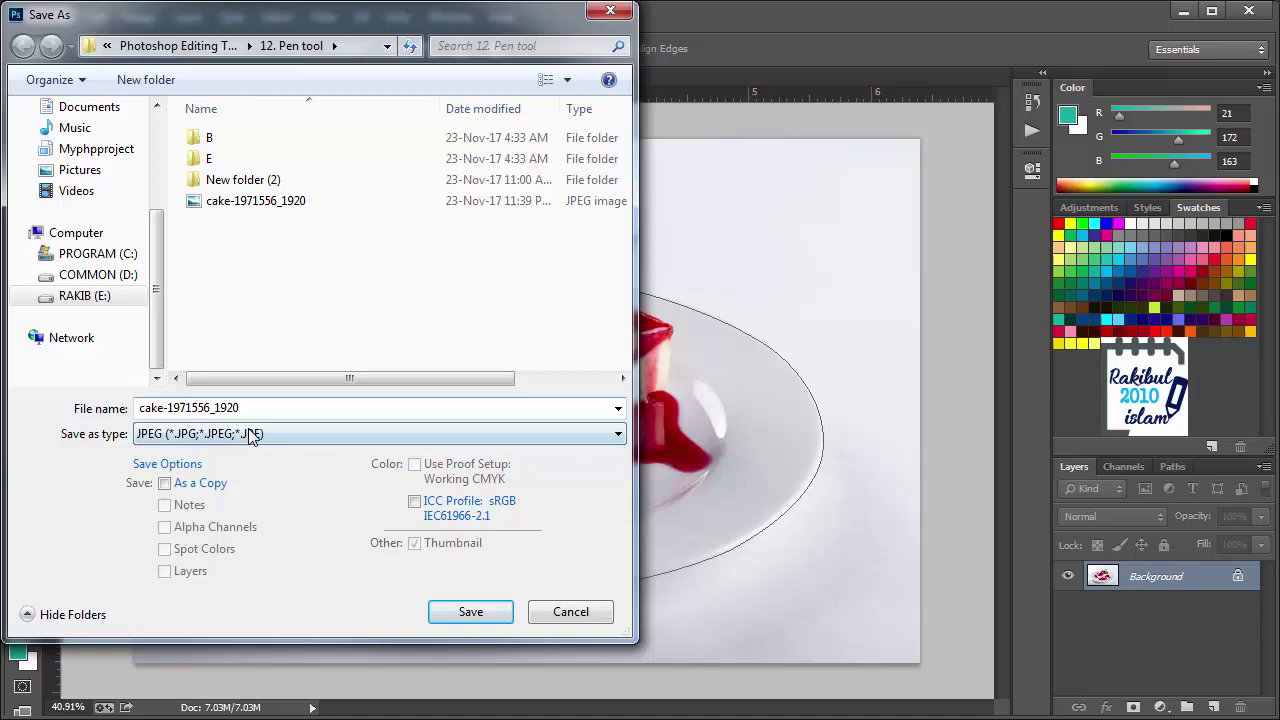
pyautogui.click(467, 613)
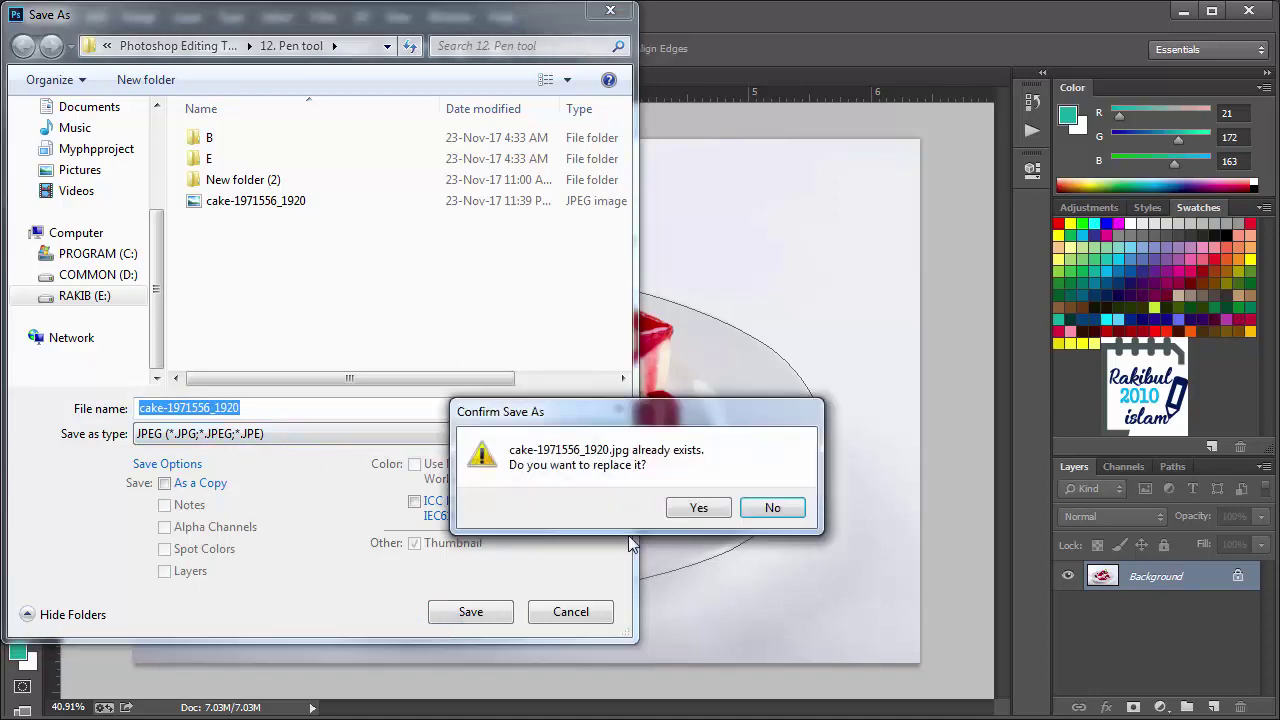
pyautogui.click(699, 510)
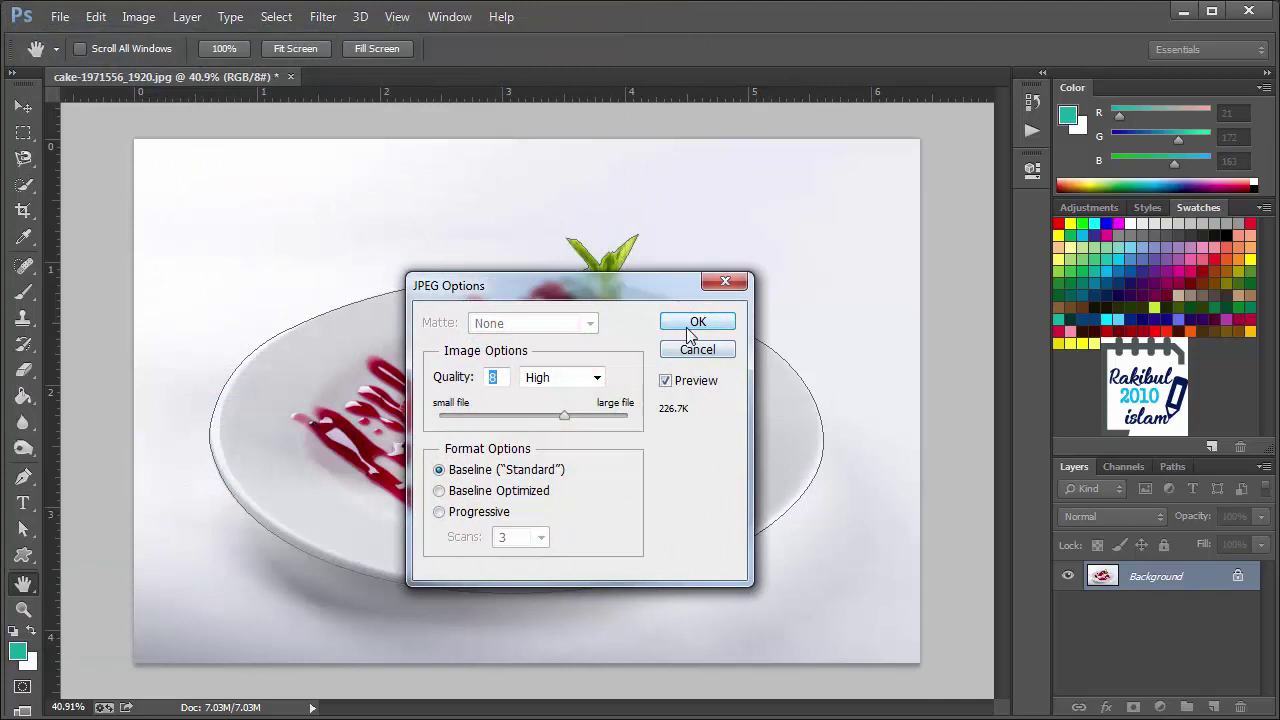
pyautogui.click(690, 330)
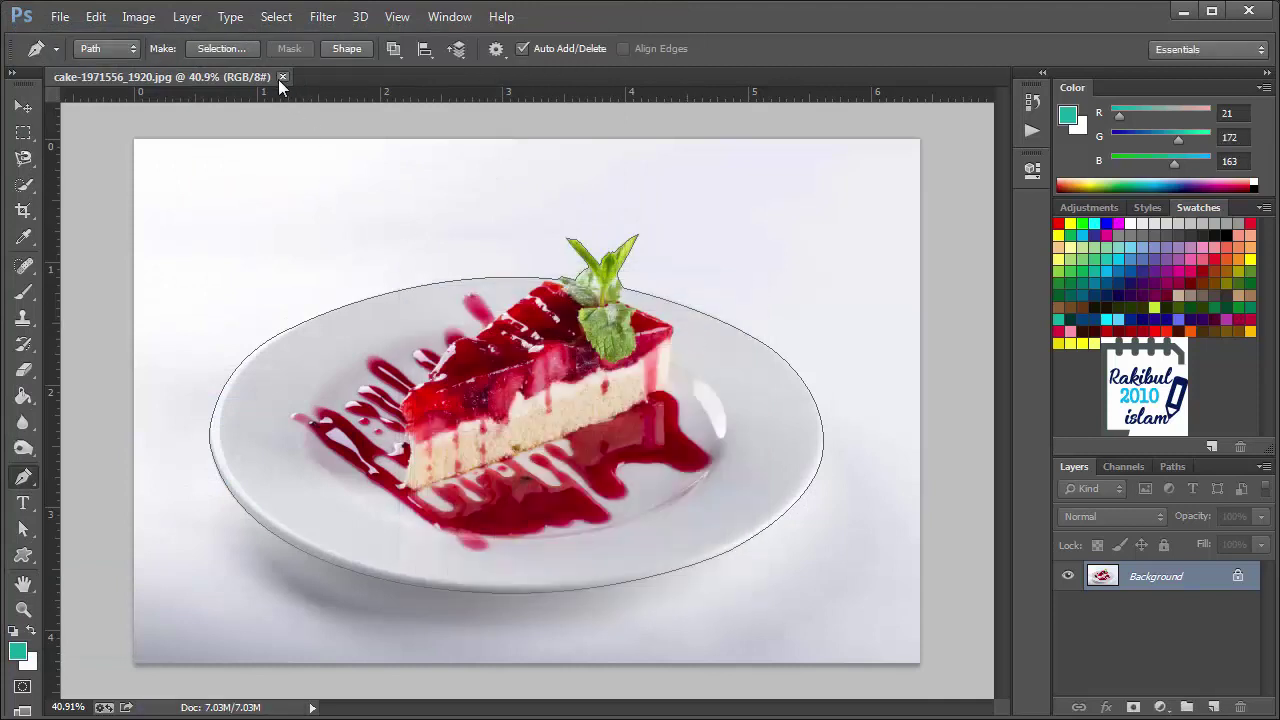
# Close the image, preview the saved cake file in Photo Viewer, and drag it back into Photoshop
pyautogui.click(283, 77)
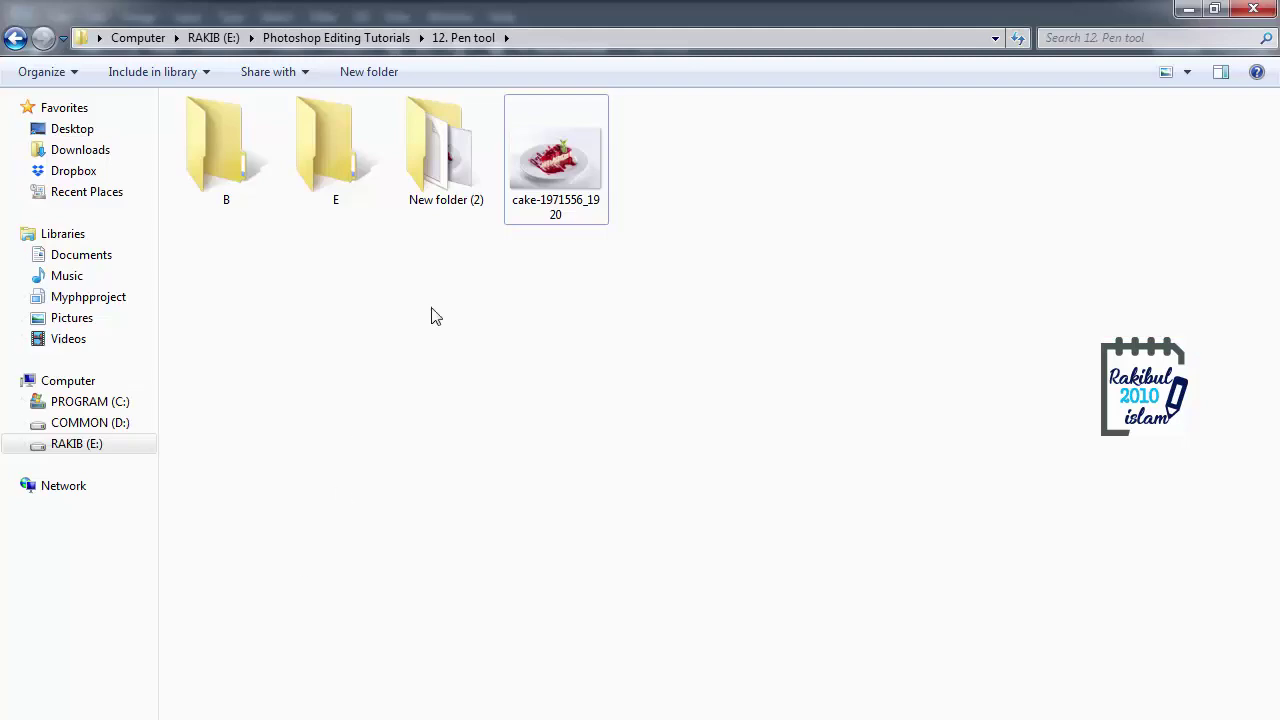
pyautogui.doubleClick(544, 179)
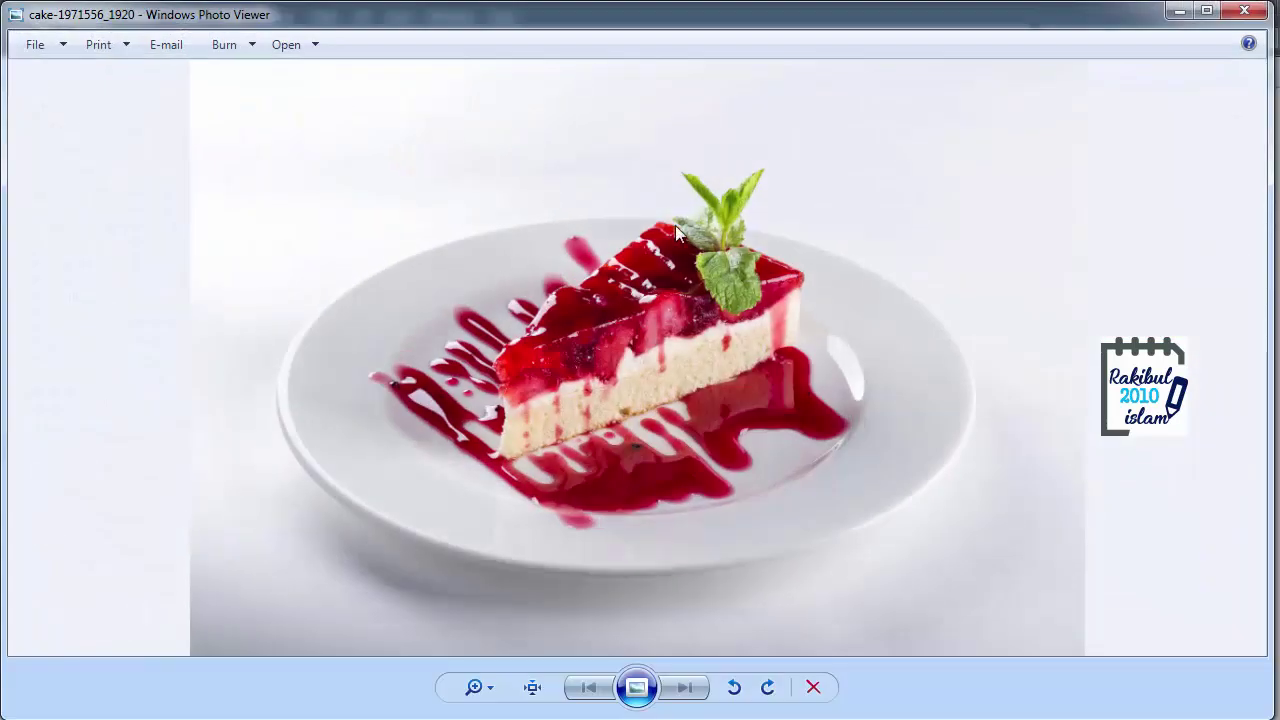
pyautogui.click(1245, 10)
pyautogui.moveTo(552, 172); pyautogui.dragTo(463, 377)
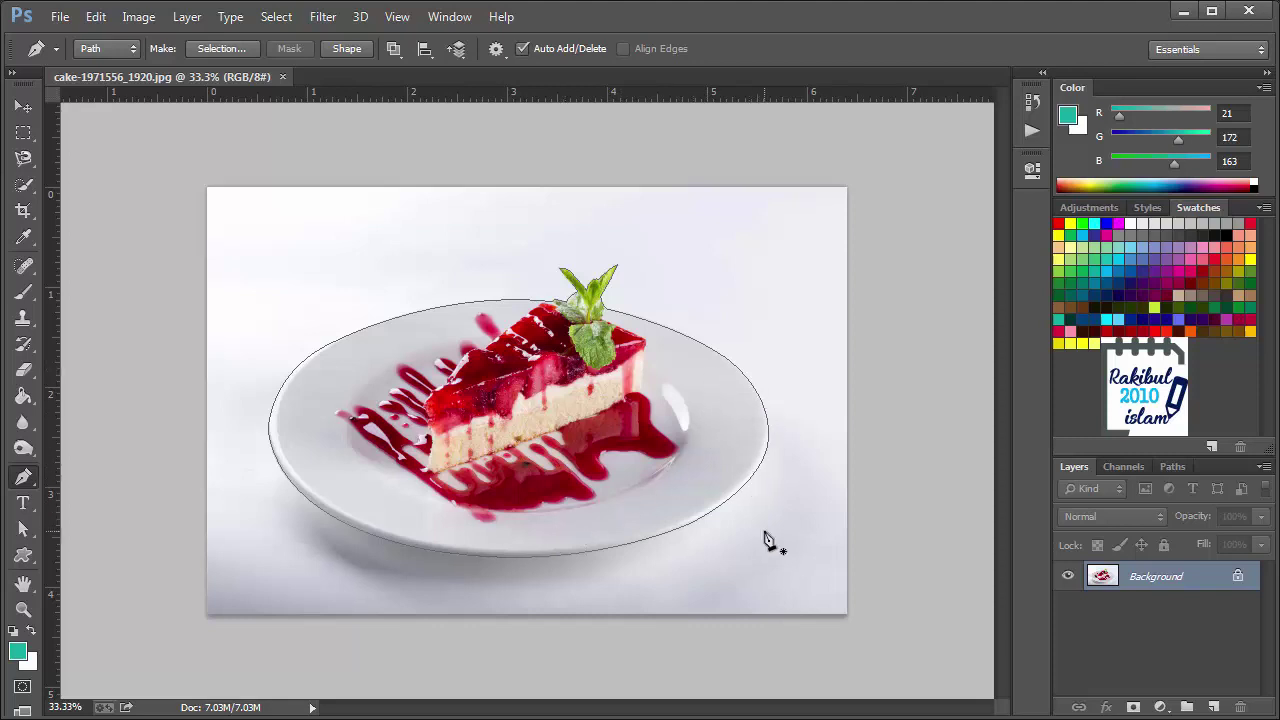
# Toggle the Work Path in the Paths panel to show the outline, then return to Layers
pyautogui.click(1187, 472)
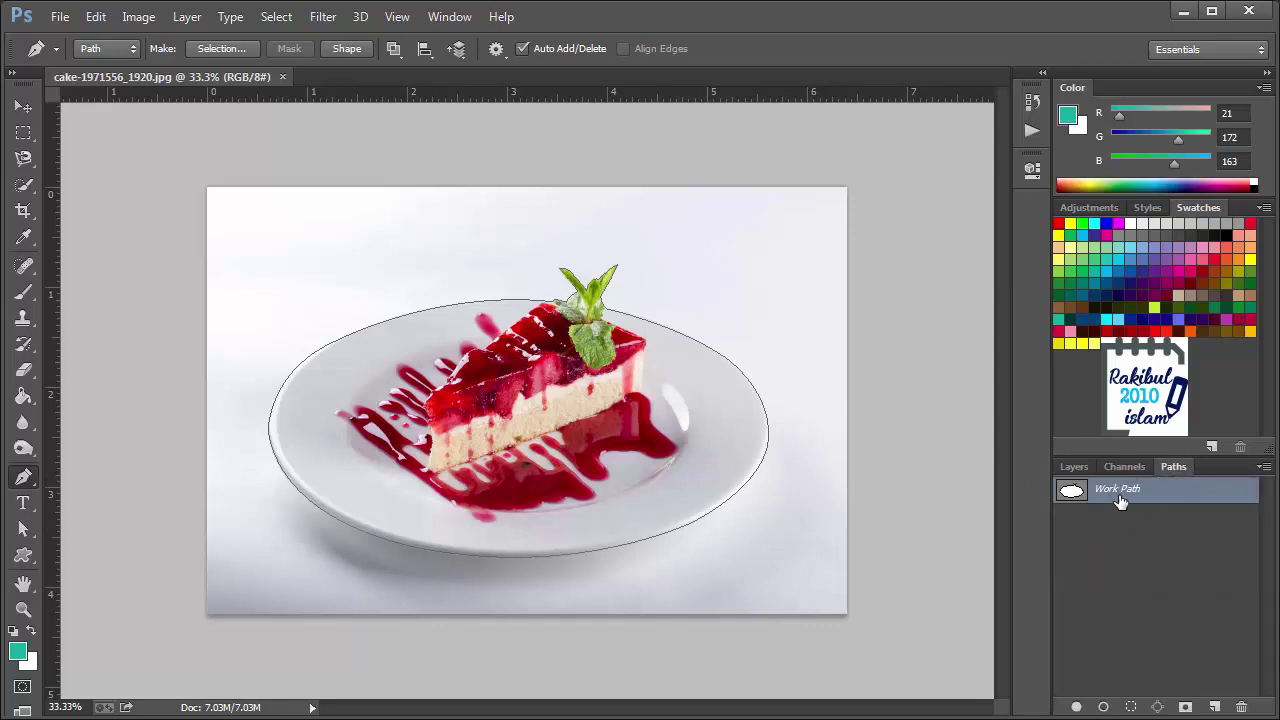
pyautogui.click(1128, 555)
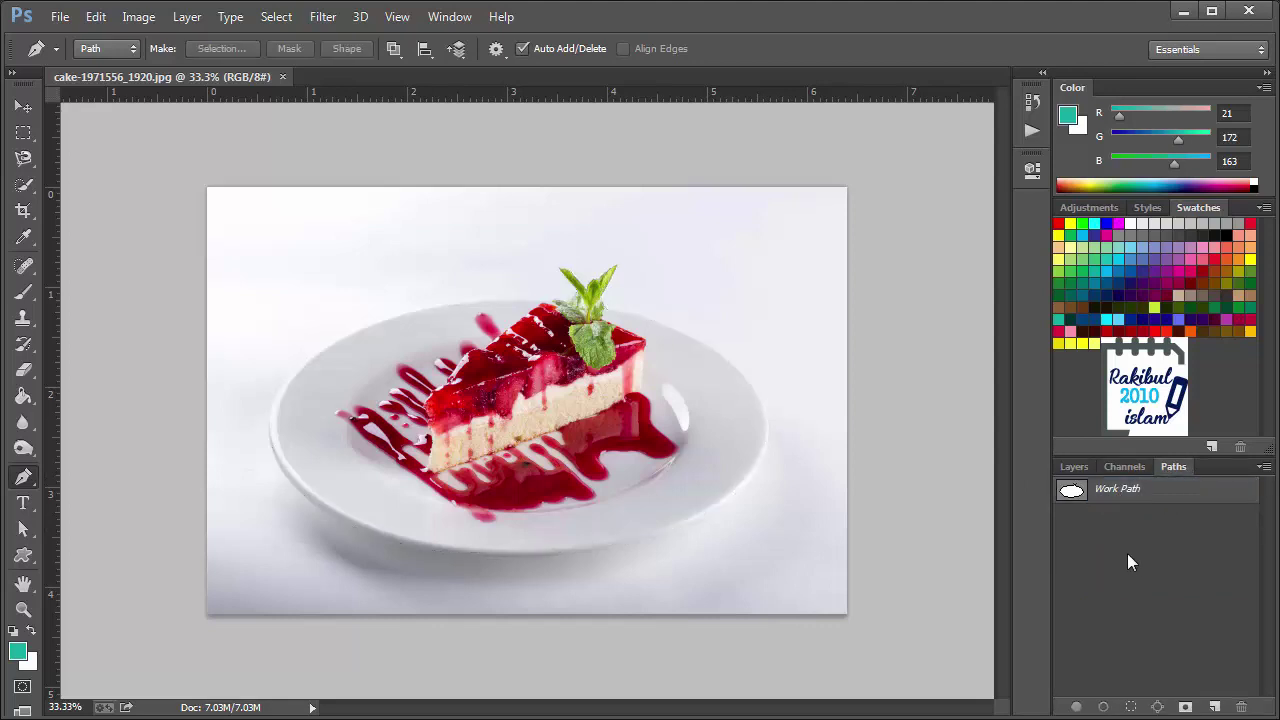
pyautogui.click(1130, 496)
pyautogui.click(1074, 466)
pyautogui.press('v')
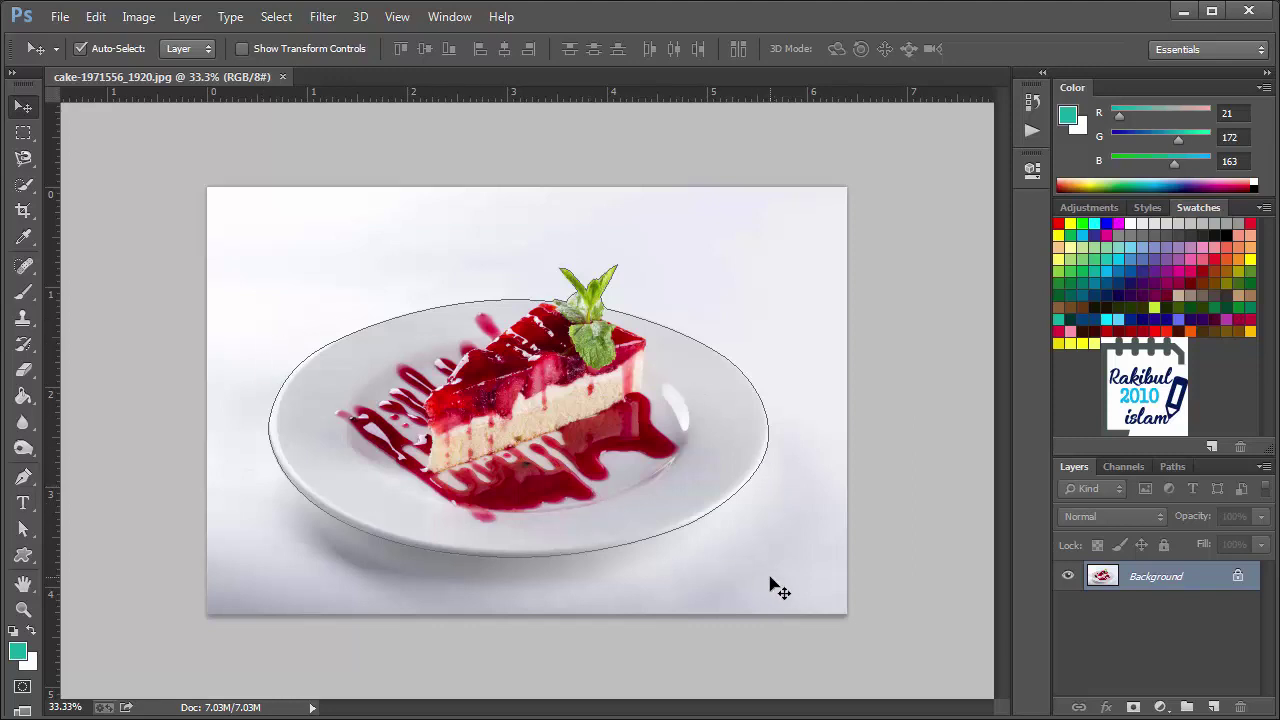
# Copy the path selection to Layer 1 and add a new empty layer beneath it
pyautogui.hotkey('ctrl', 'Return')
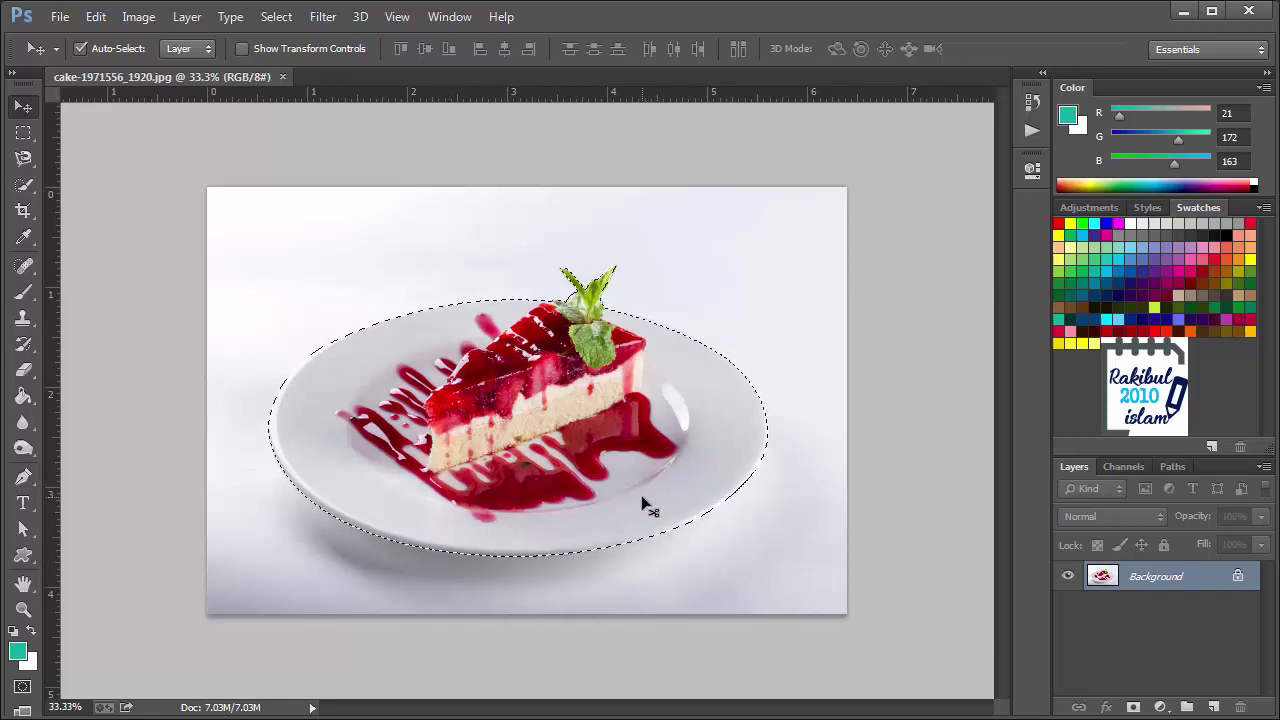
pyautogui.hotkey('ctrl', 'j')
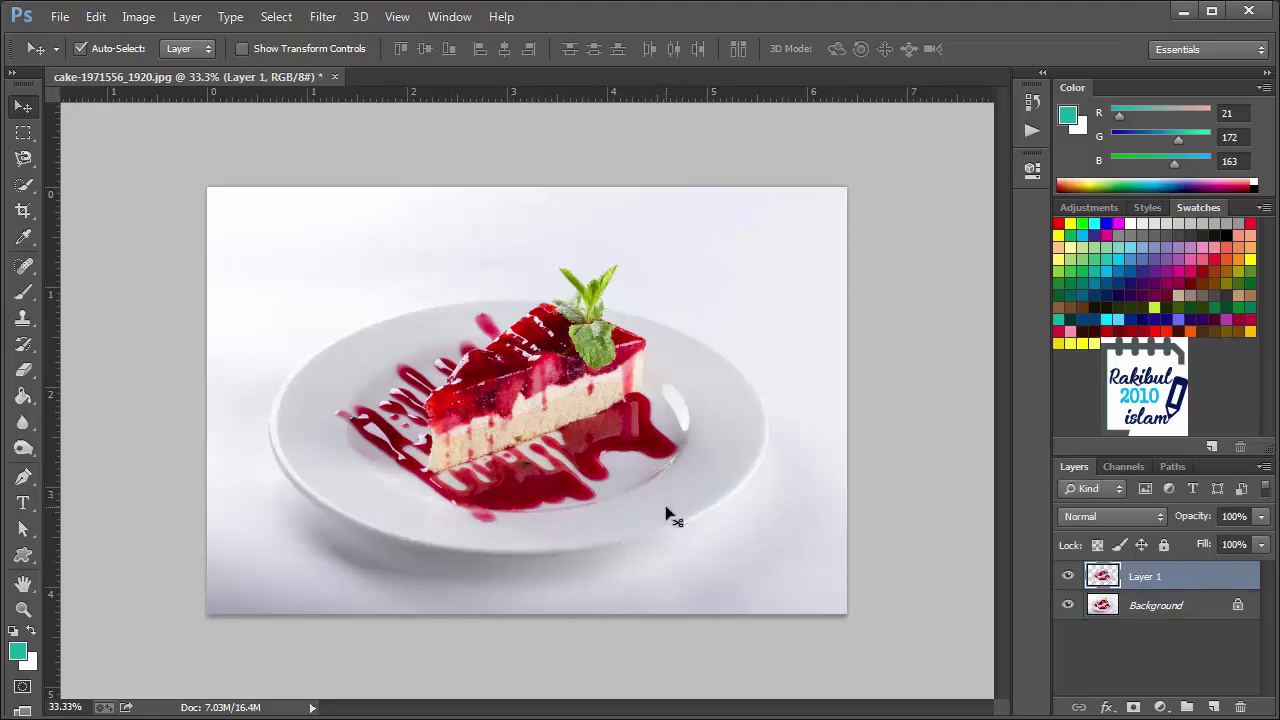
pyautogui.click(1213, 707)
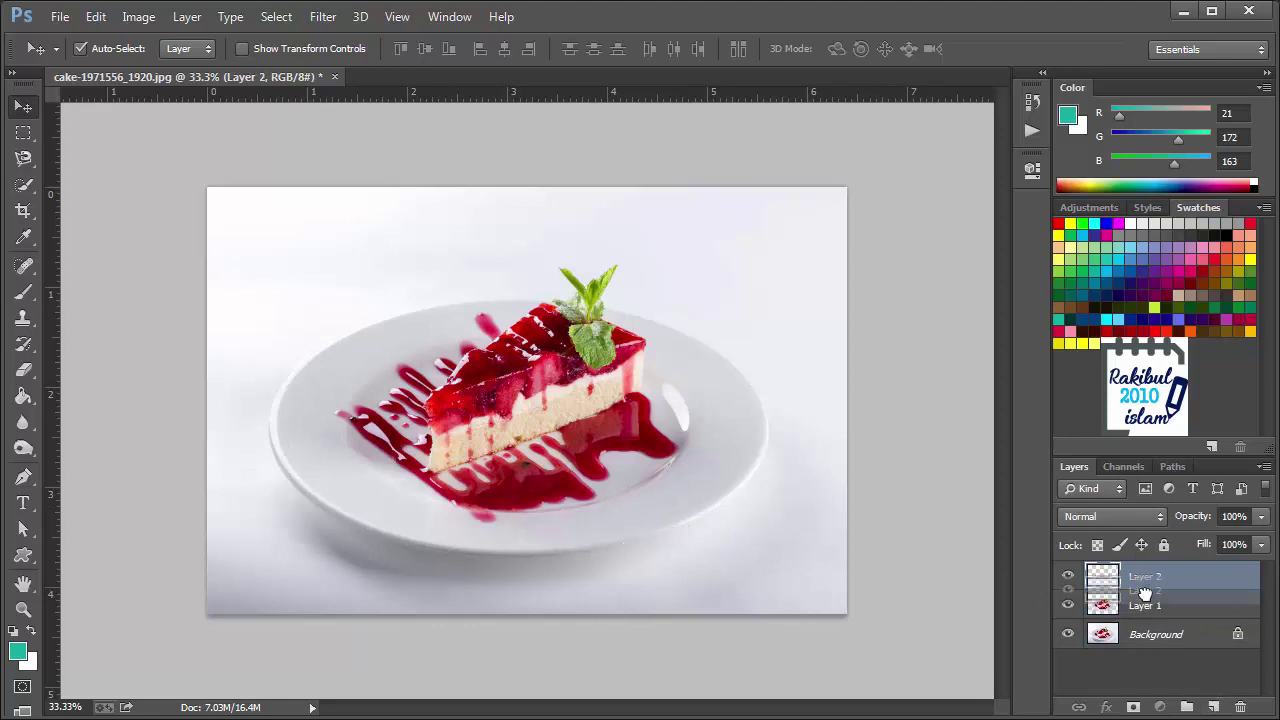
pyautogui.moveTo(1116, 594); pyautogui.dragTo(1147, 611)
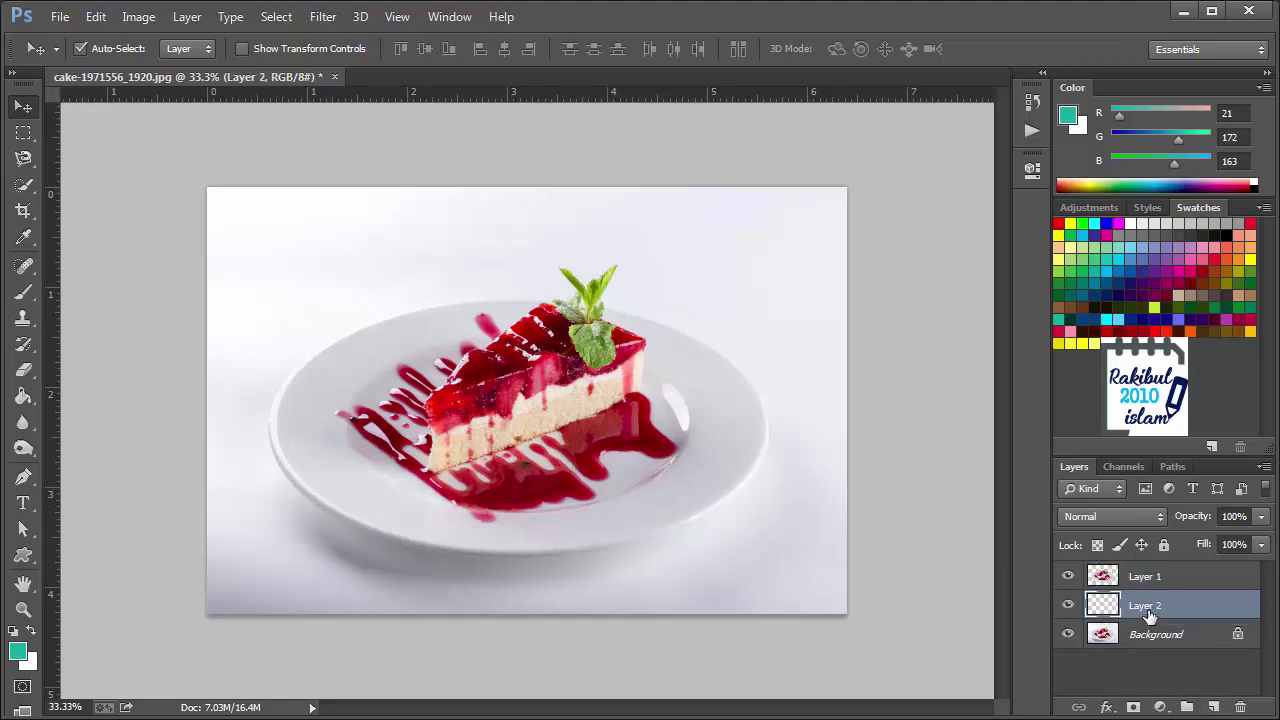
# Fill the new Layer 2 with cyan using the Paint Bucket
pyautogui.click(1107, 320)
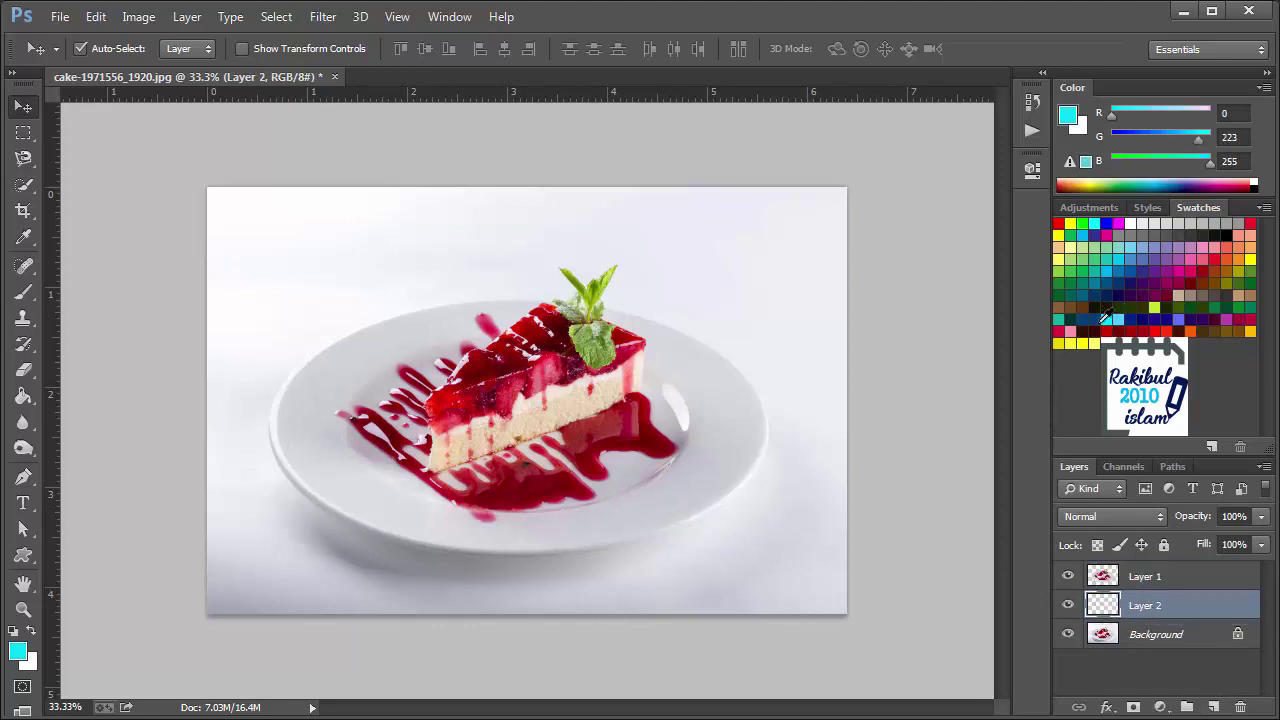
pyautogui.click(24, 398)
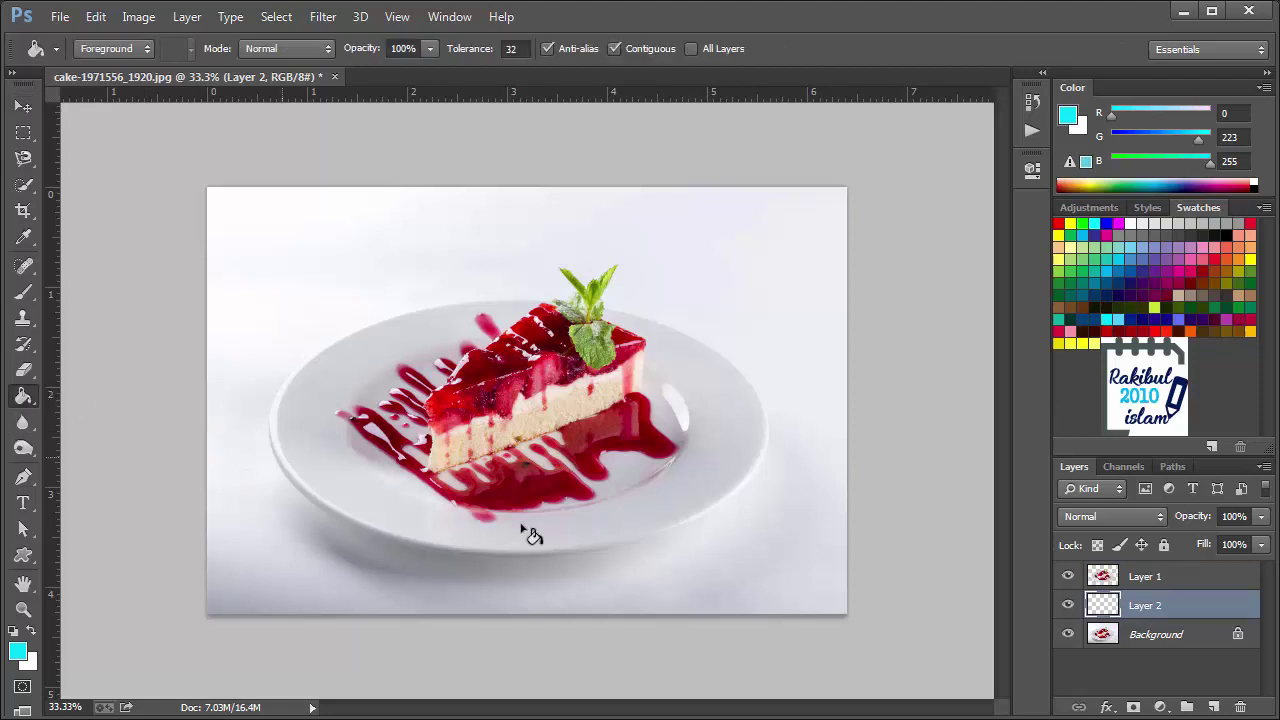
pyautogui.click(786, 546)
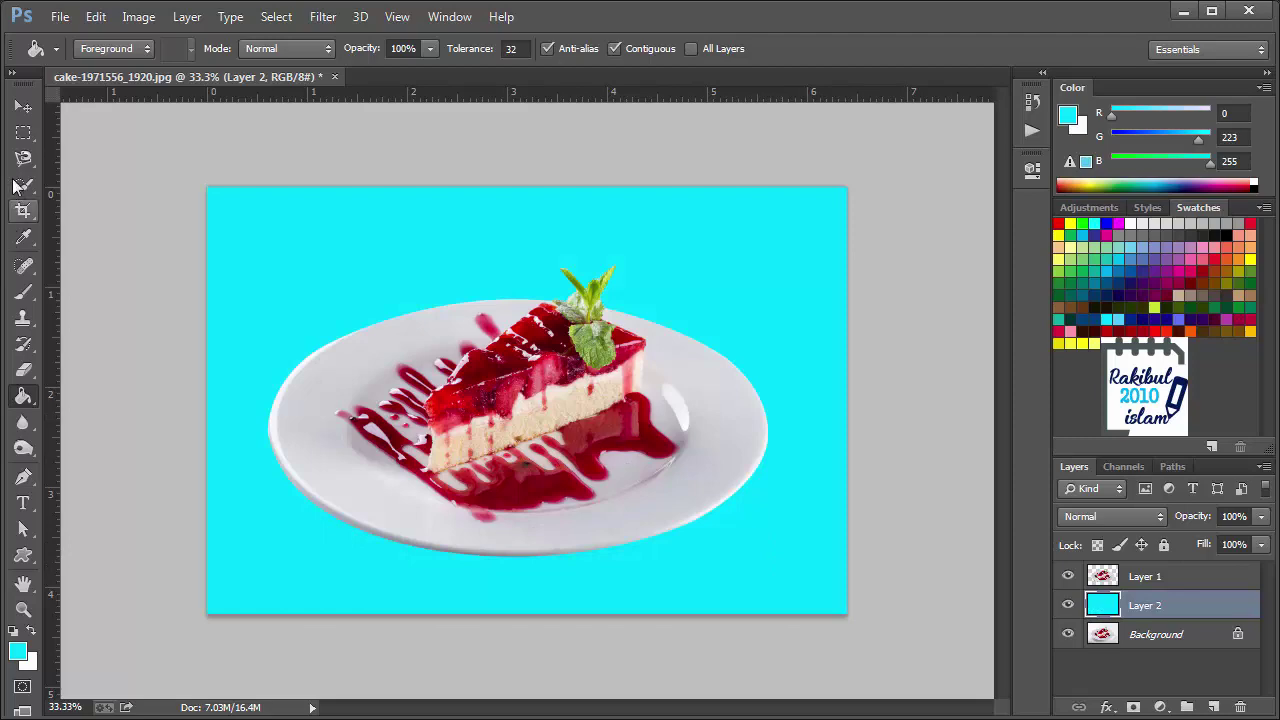
pyautogui.click(23, 106)
pyautogui.keyDown('alt'); pyautogui.scroll(5, 394, 517); pyautogui.keyUp('alt')
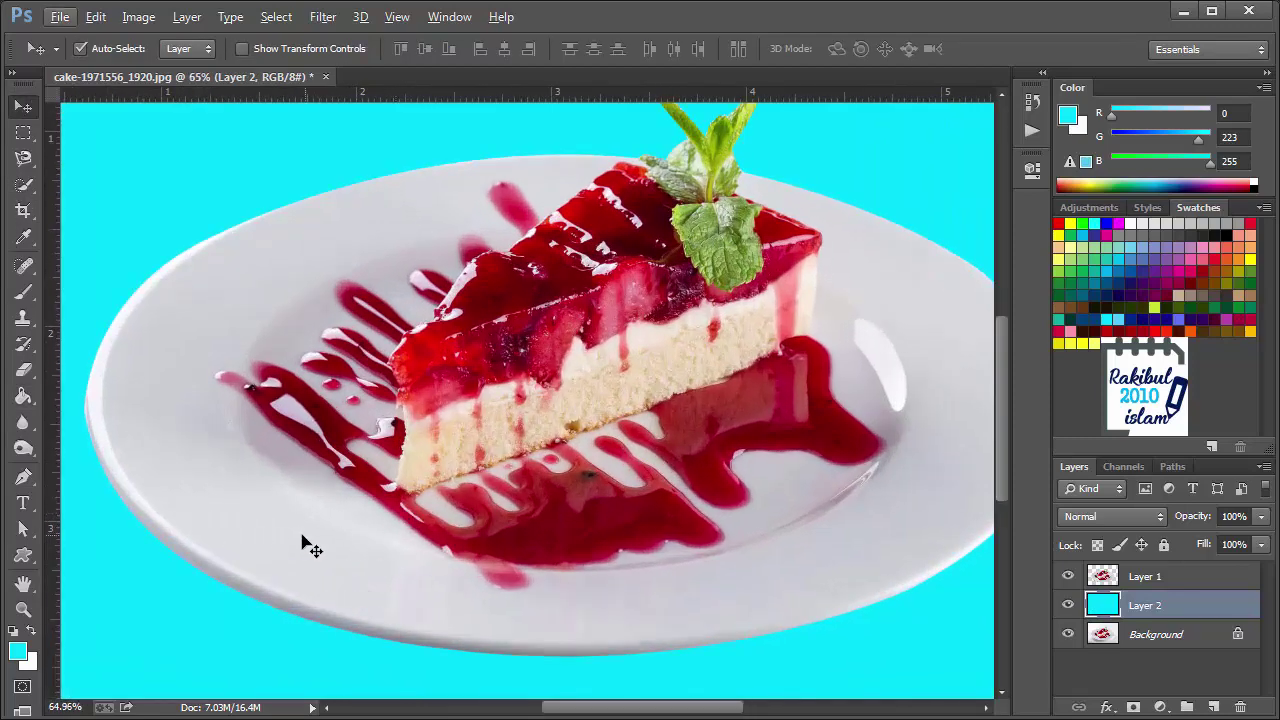
pyautogui.hscroll(4, 574, 580)
pyautogui.scroll(-1, 574, 570)
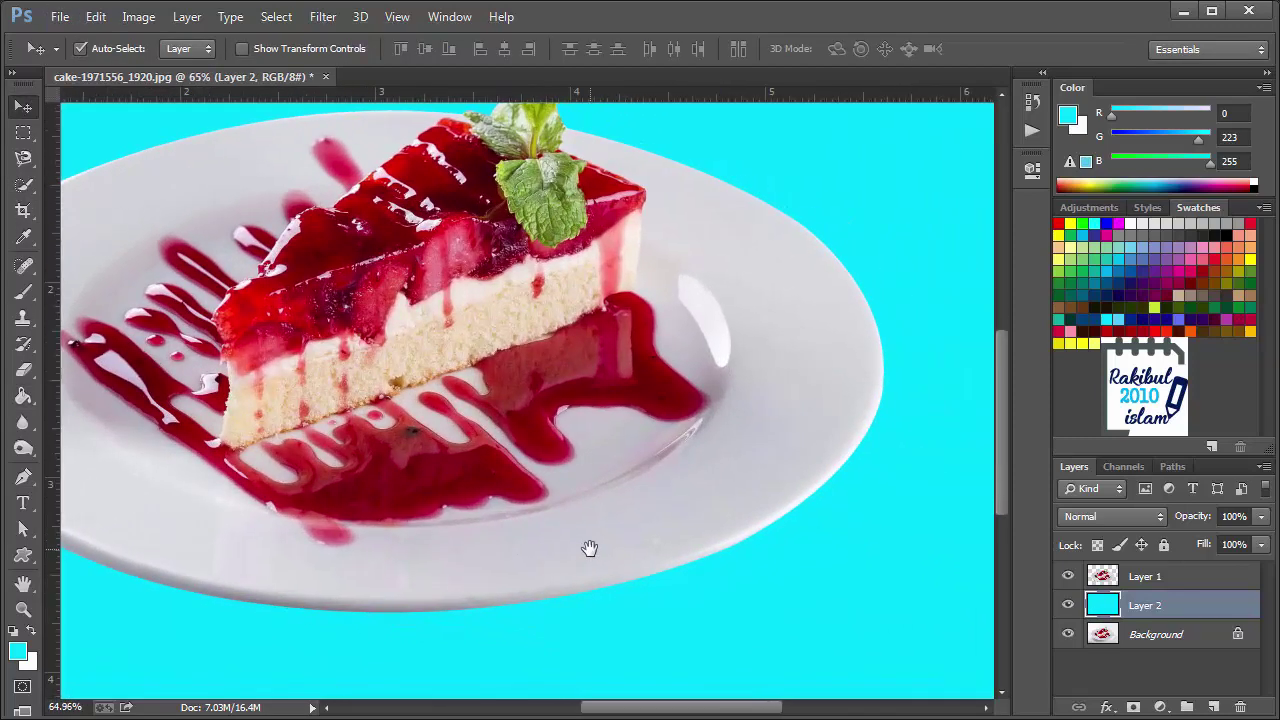
pyautogui.scroll(1, 546, 569)
pyautogui.scroll(1, 500, 560)
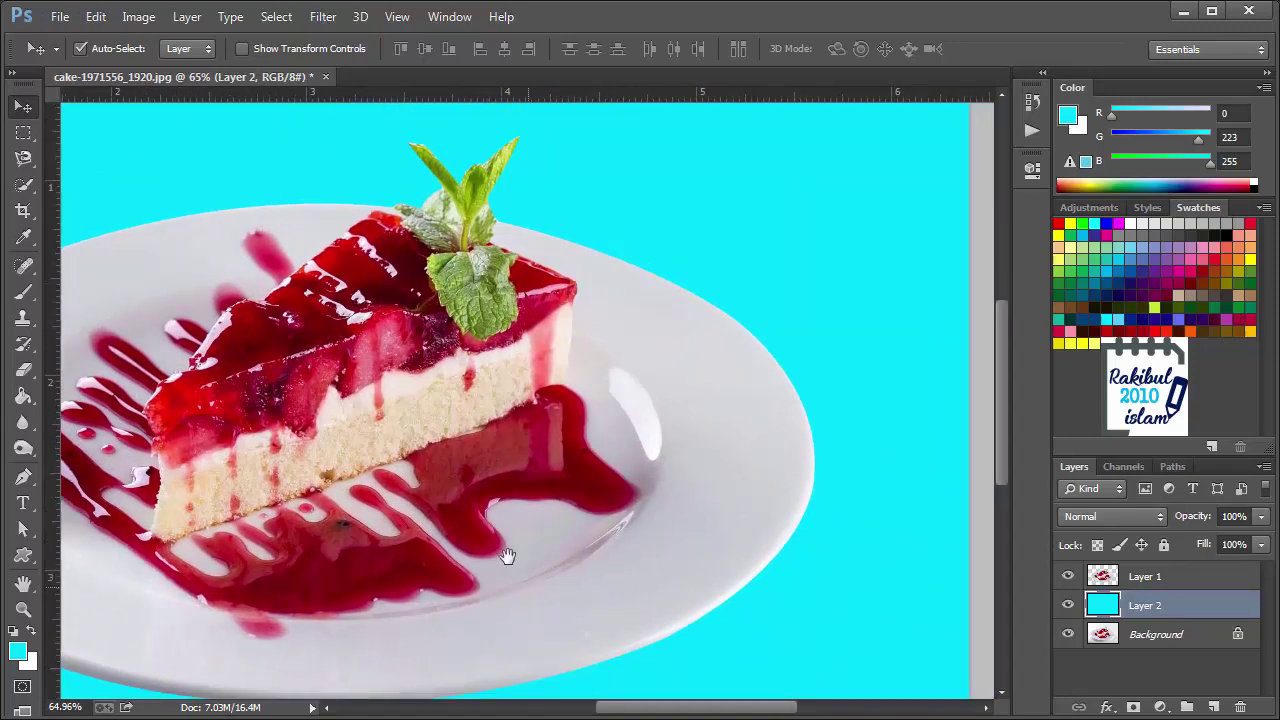
pyautogui.scroll(1, 498, 484)
pyautogui.hotkey('ctrl', 'r')
pyautogui.scroll(2, 498, 484)
pyautogui.hscroll(-4, 498, 484)
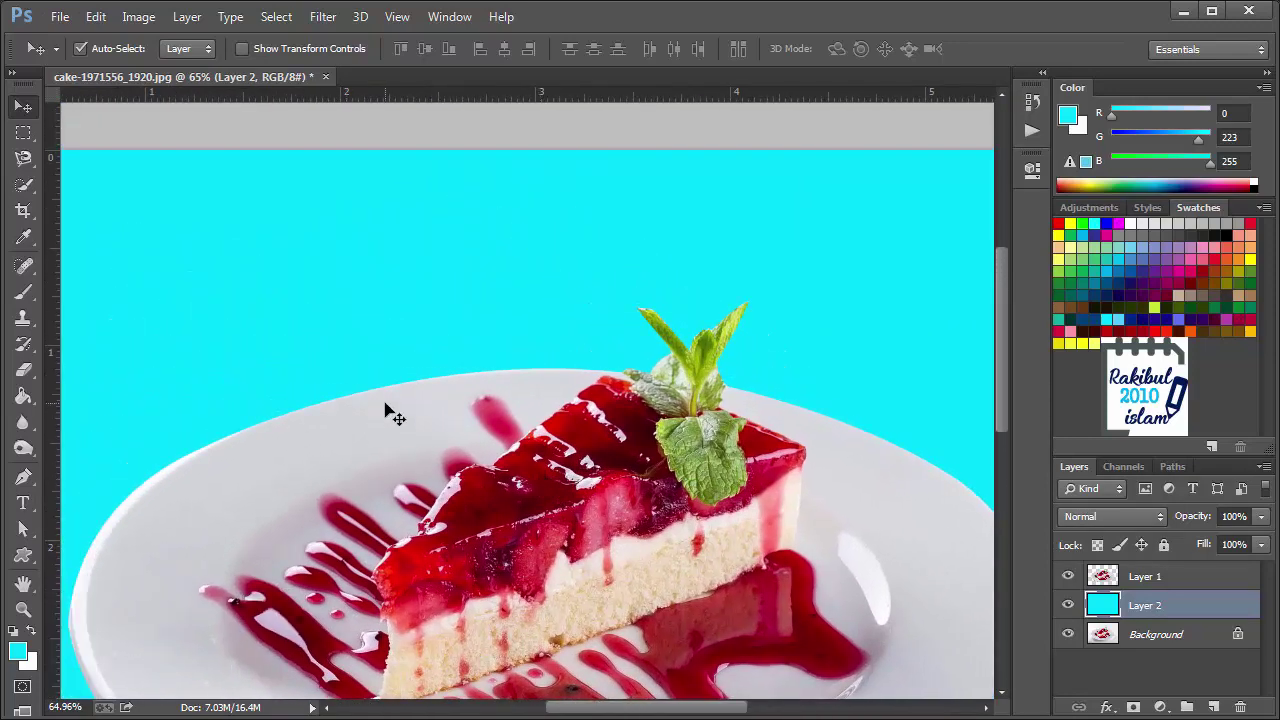
pyautogui.scroll(-2, 357, 423)
pyautogui.scroll(-1, 357, 423)
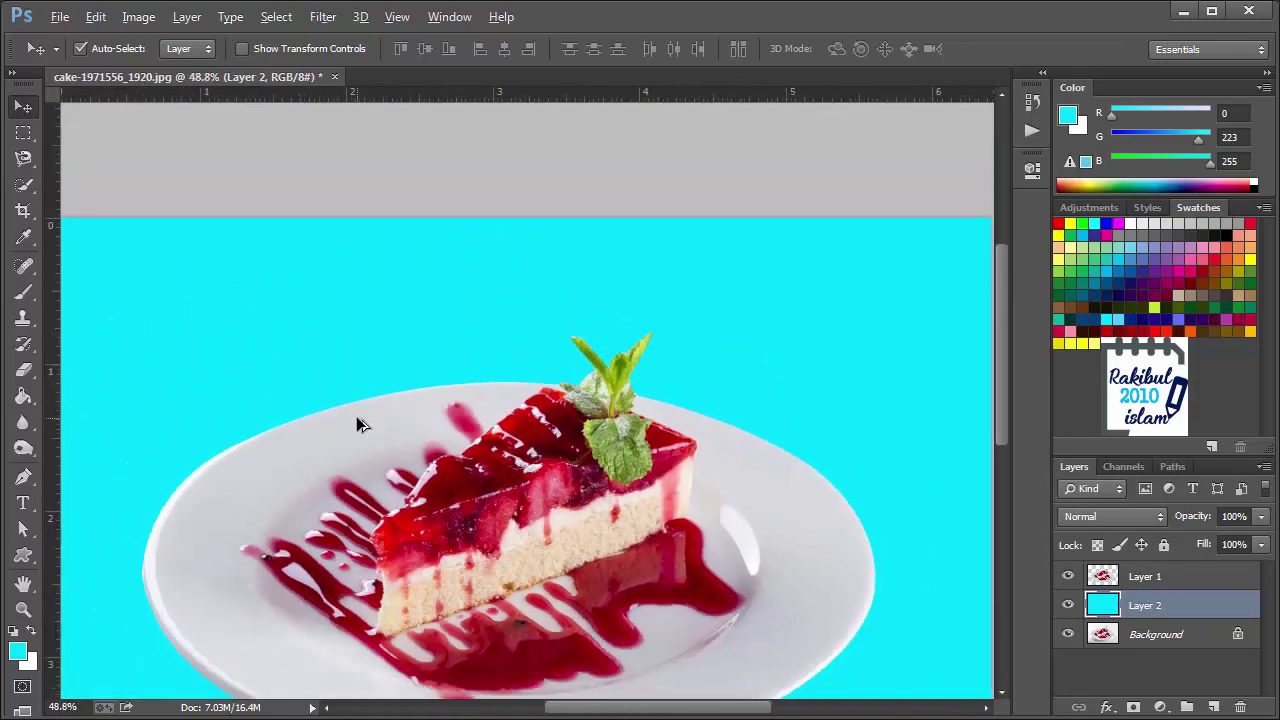
pyautogui.scroll(-1, 357, 423)
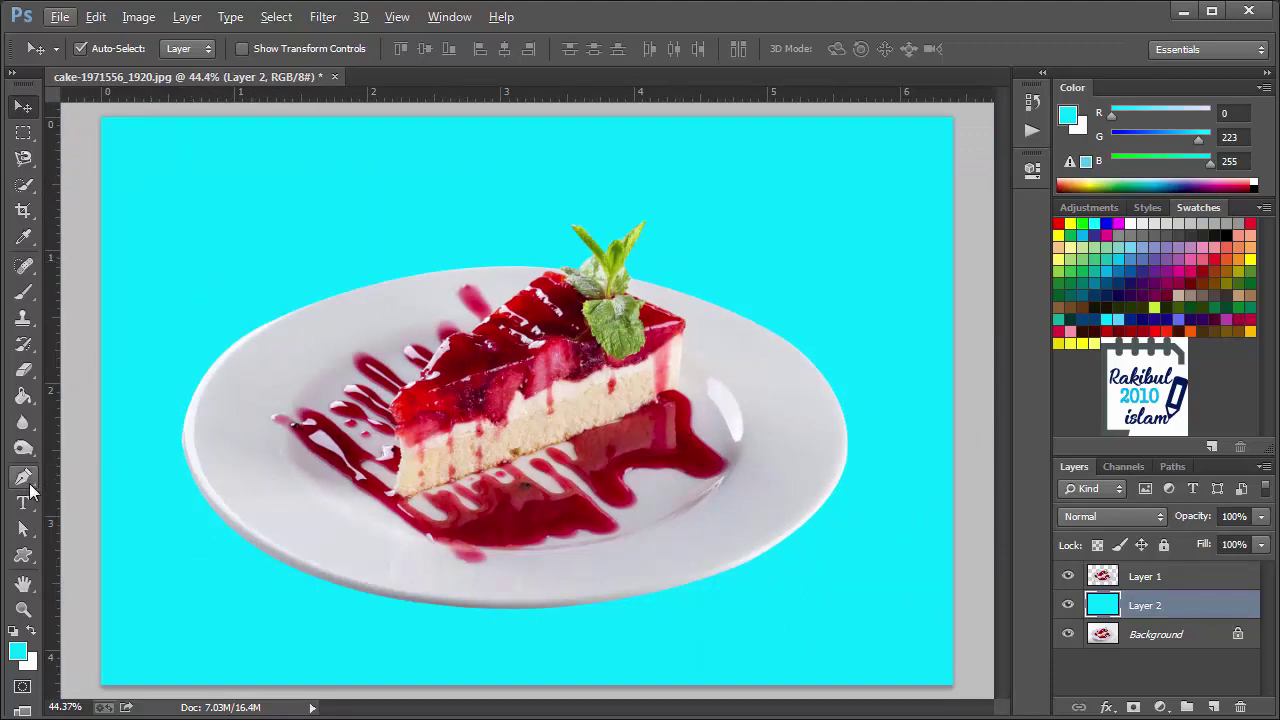
# Select the Pen tool, switch its mode to Shape, then back to Path
pyautogui.click(25, 479)
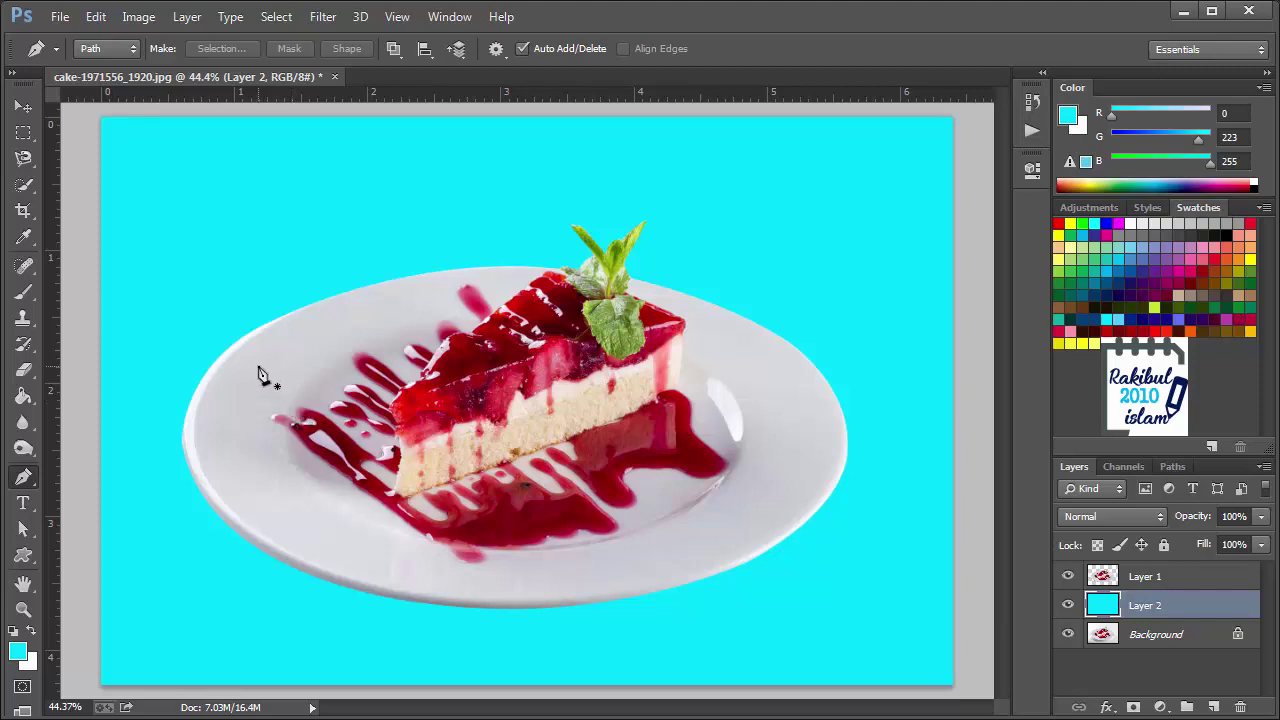
pyautogui.click(110, 48)
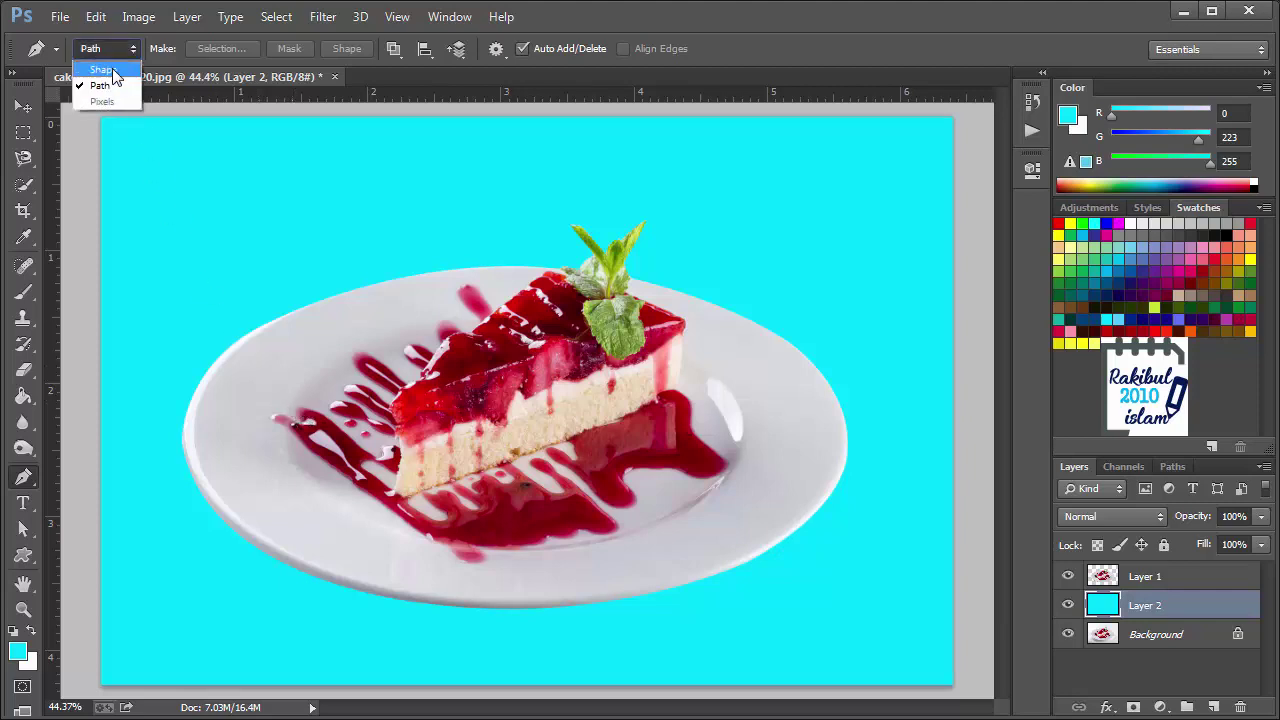
pyautogui.click(103, 70)
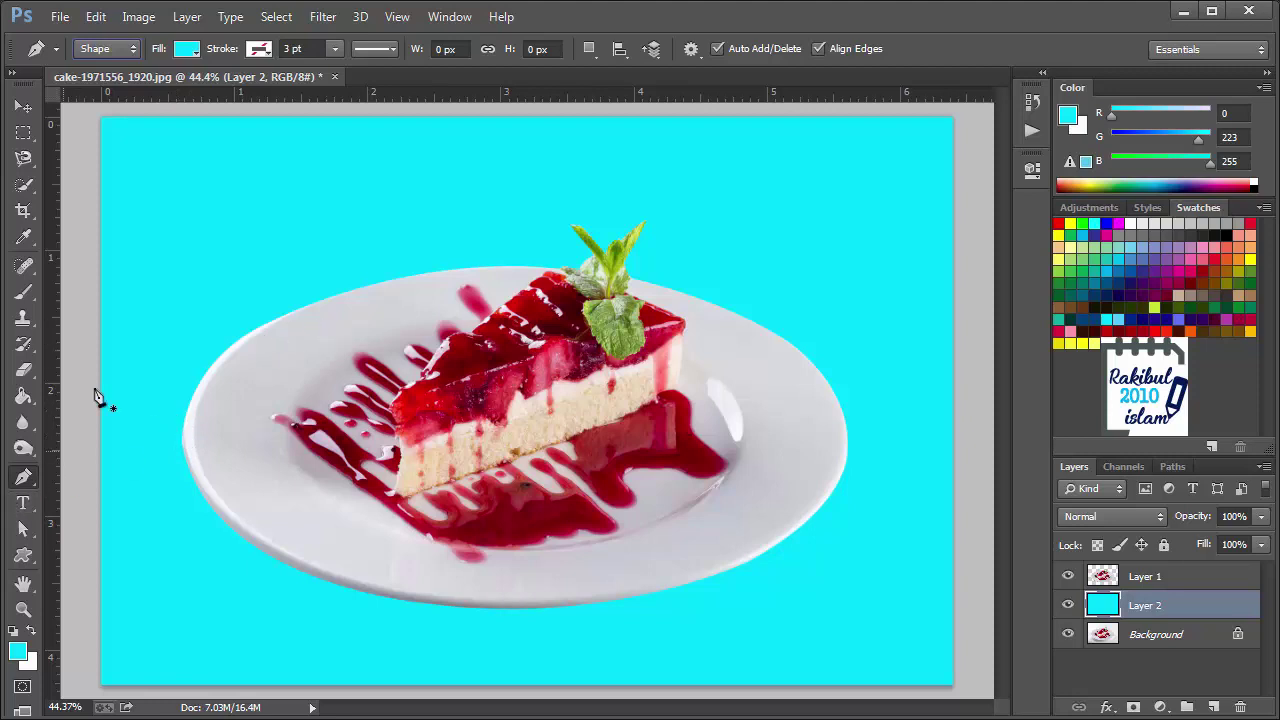
pyautogui.click(110, 48)
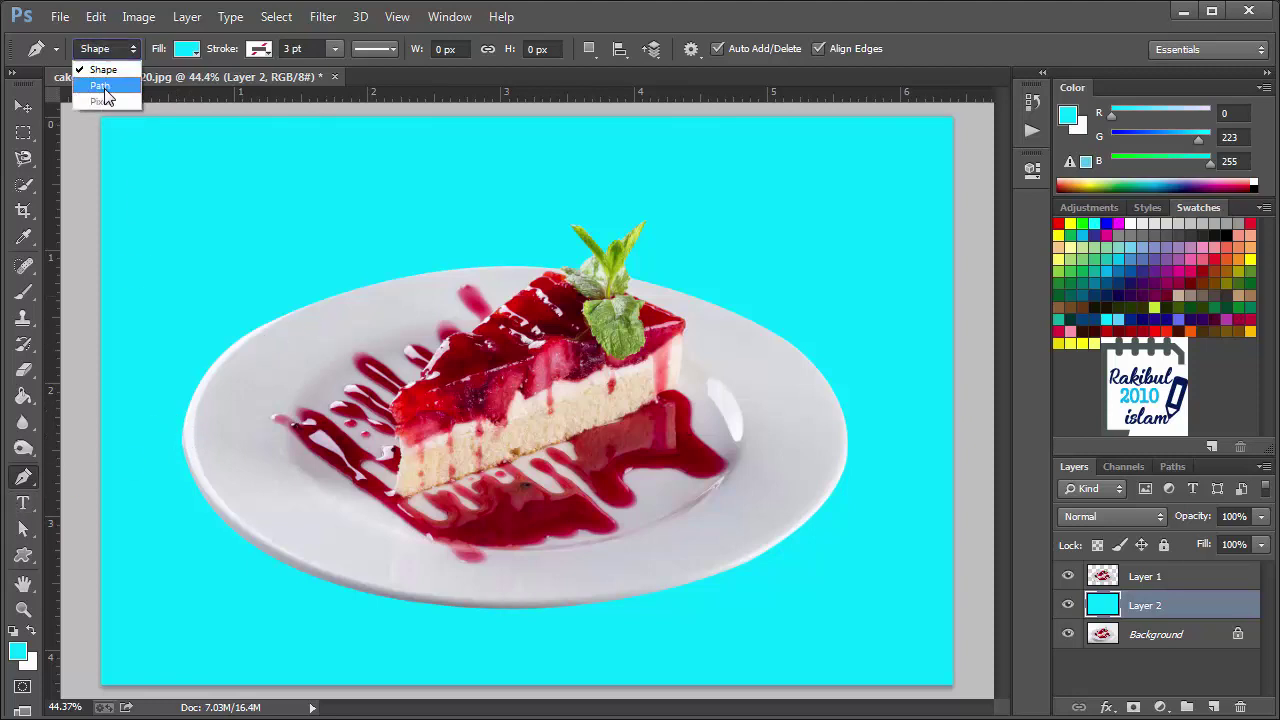
pyautogui.click(100, 86)
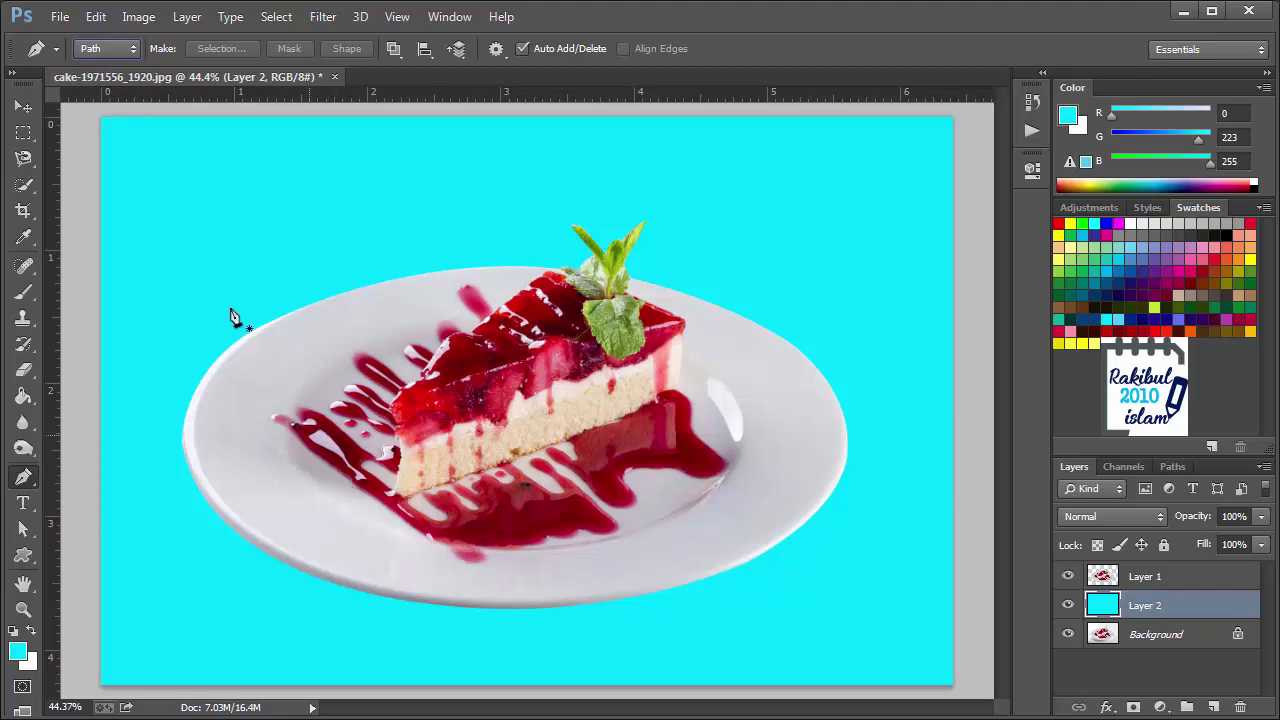